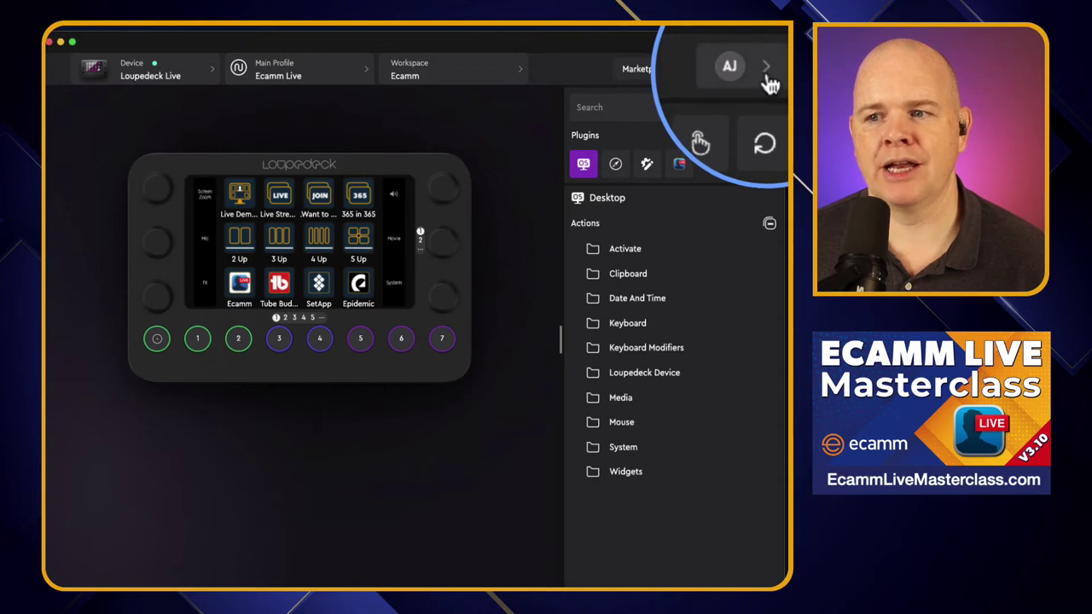
Review the options in the account menu, including Device settings and Switch to Classic UI, and close it.
click(766, 72)
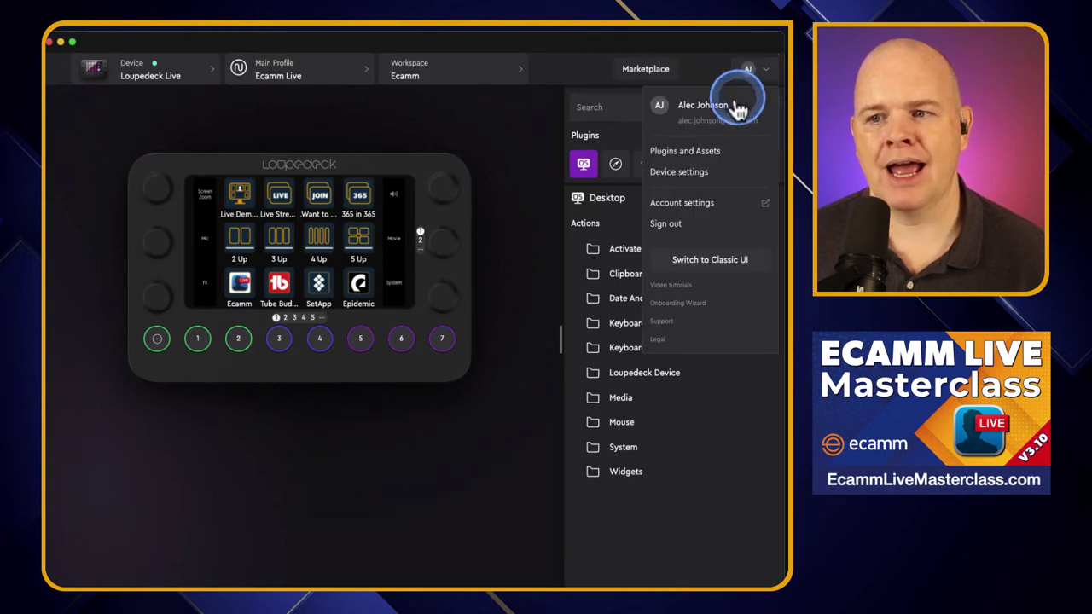
click(687, 177)
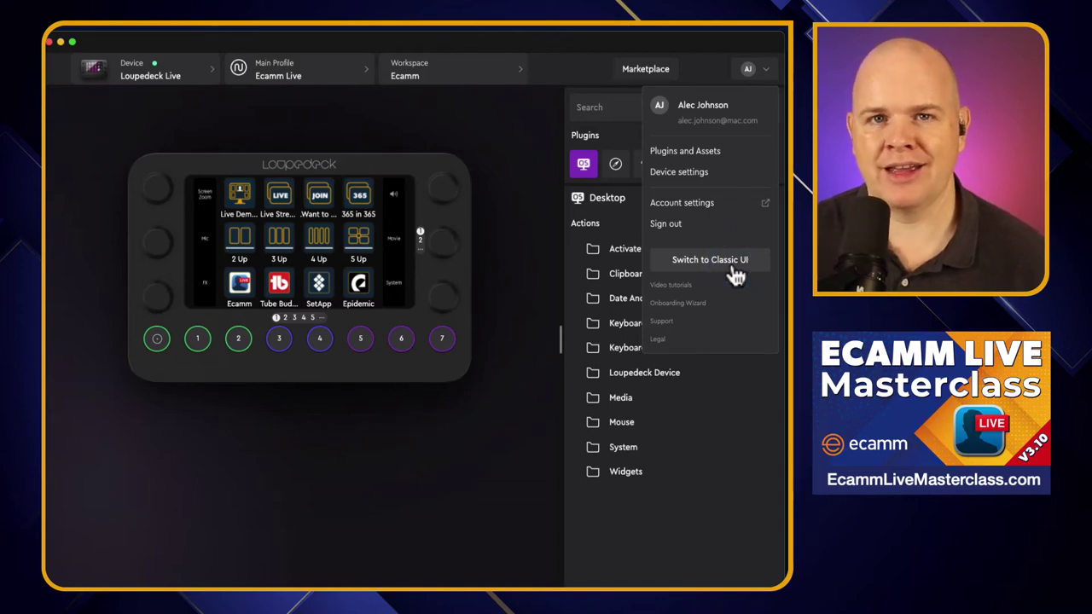
click(698, 265)
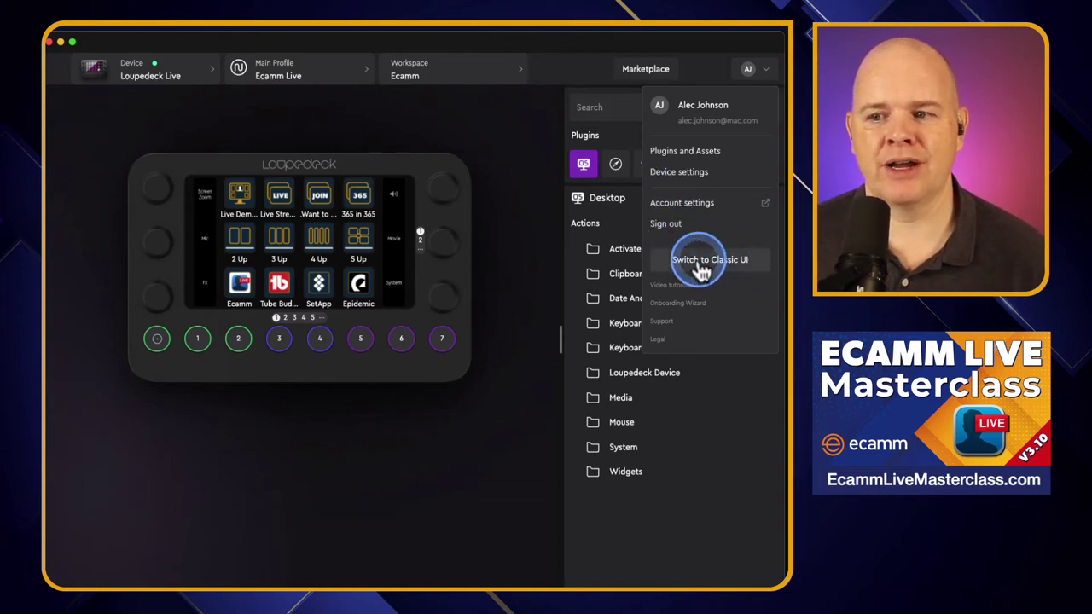
click(706, 269)
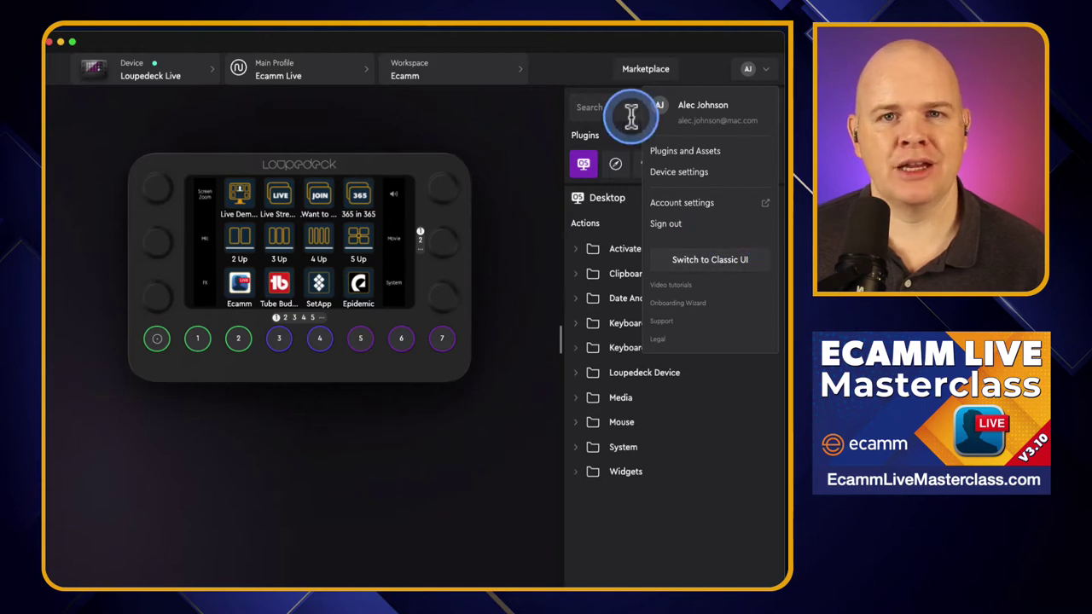
click(757, 74)
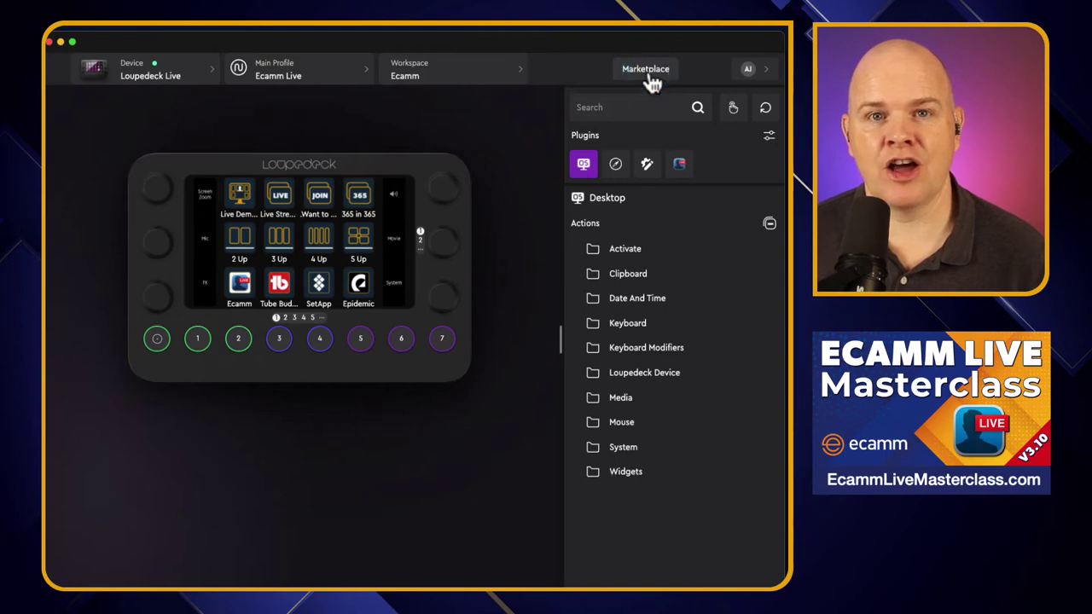
Open the Loupedeck Marketplace and look over its Profiles, Plugins and Icon Packs categories.
click(648, 78)
click(648, 78)
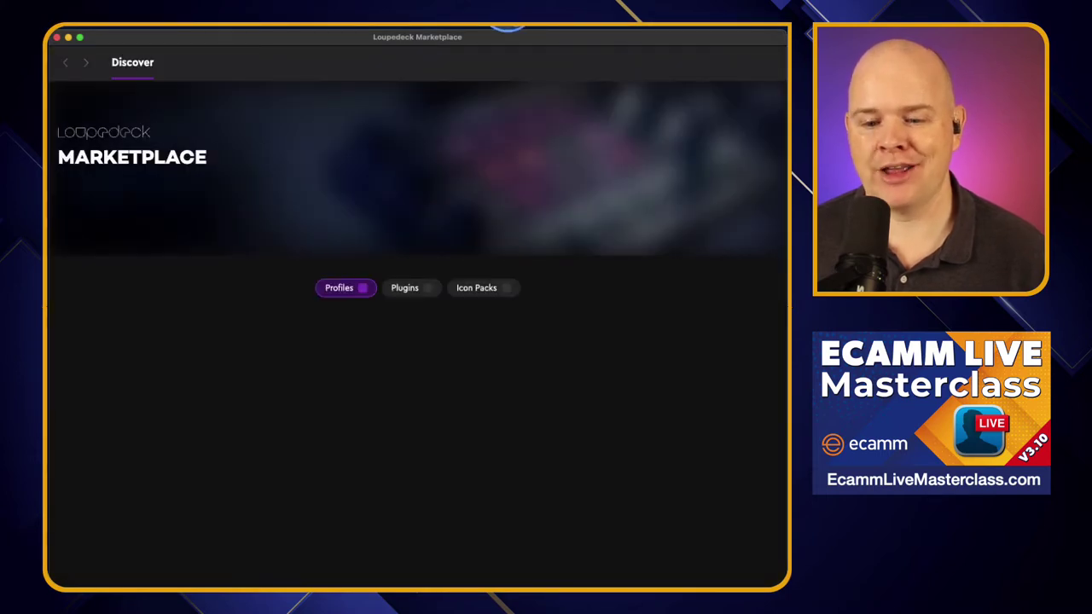
click(509, 39)
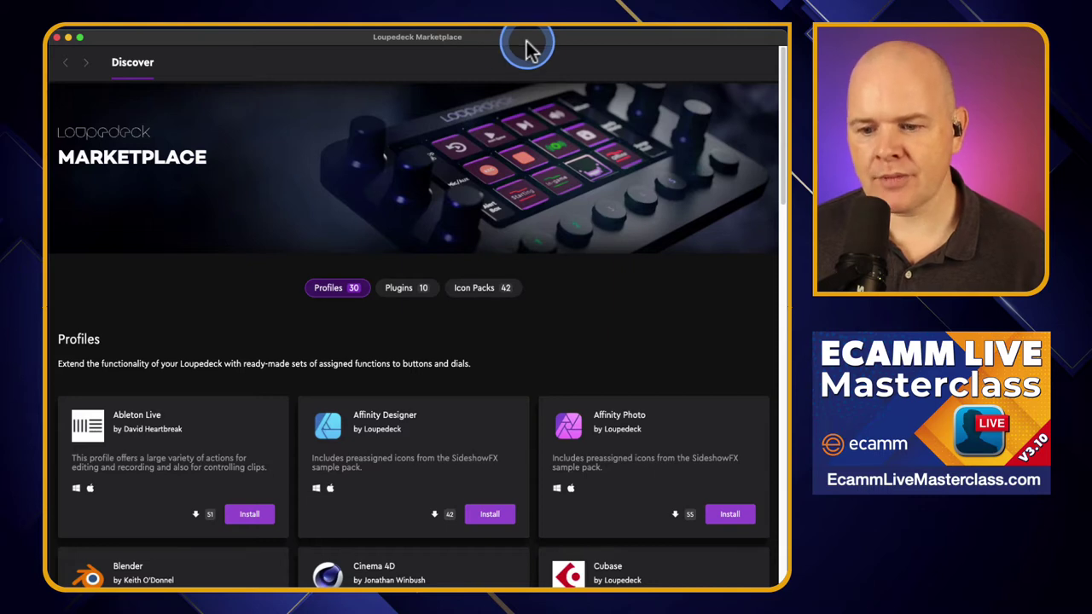
scroll(528, 200, down, 2)
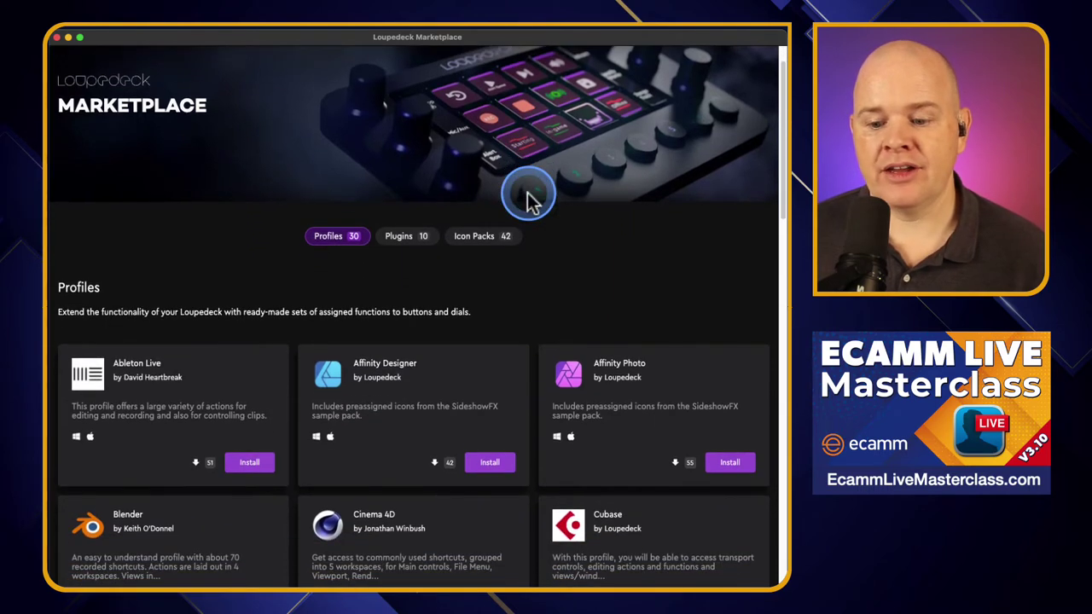
scroll(528, 200, up, 1)
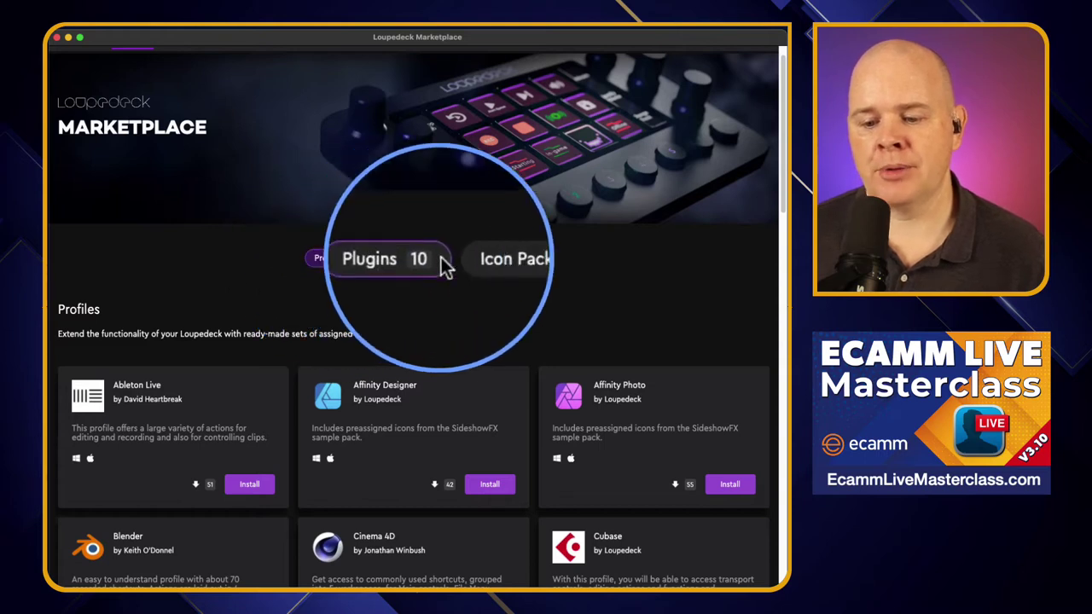
scroll(475, 258, up, 1)
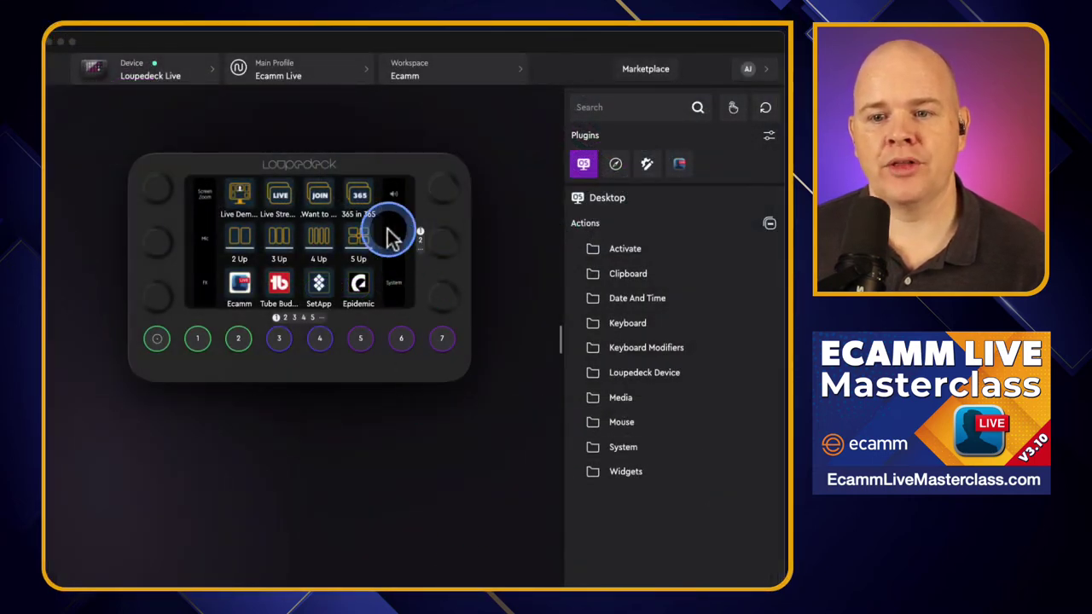
Find more app profiles from the main profile's list and examine the marketplace's available profiles through to the end.
click(355, 75)
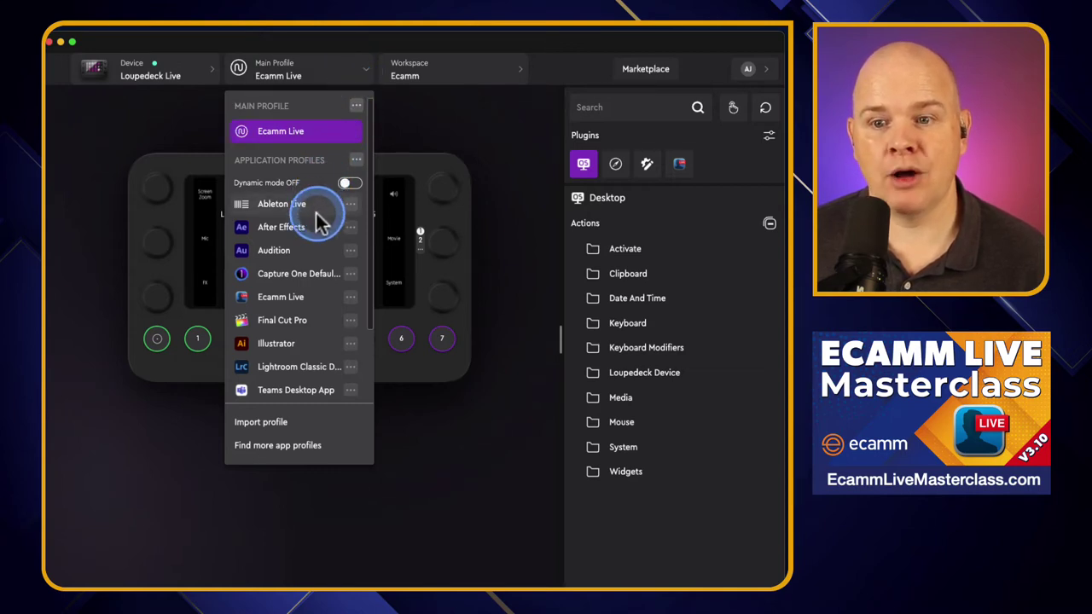
click(289, 449)
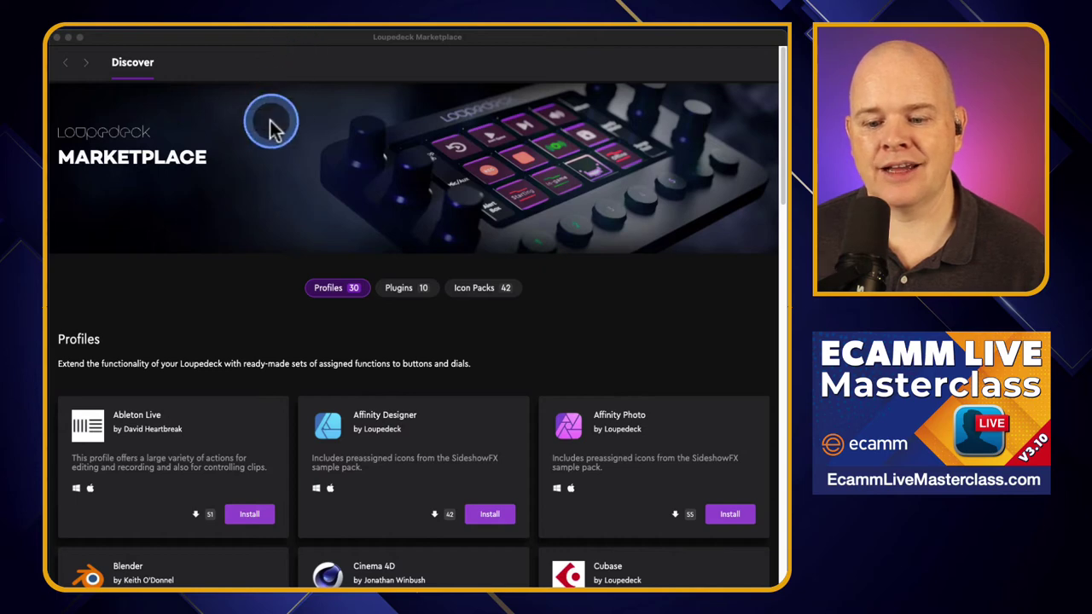
scroll(341, 281, down, 2)
scroll(341, 285, down, 3)
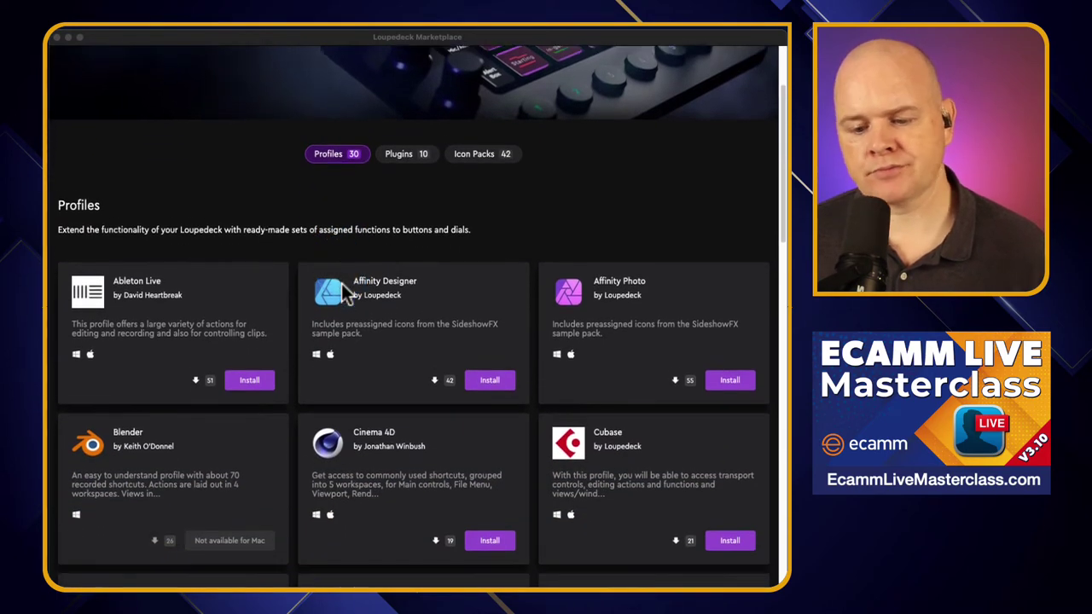
scroll(341, 286, down, 3)
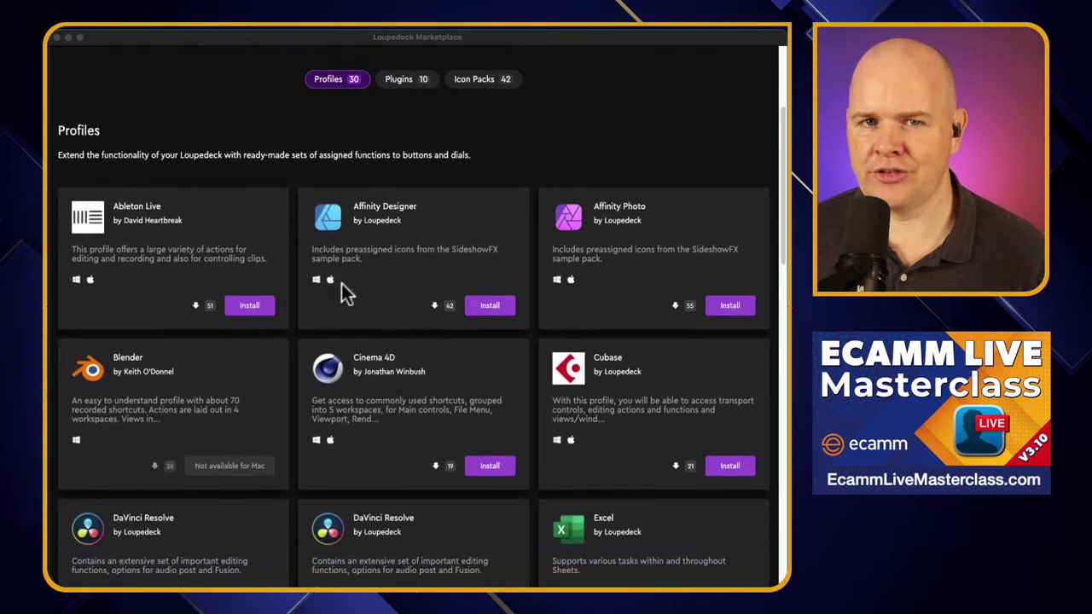
scroll(341, 286, down, 3)
scroll(341, 284, down, 1)
scroll(341, 283, down, 1)
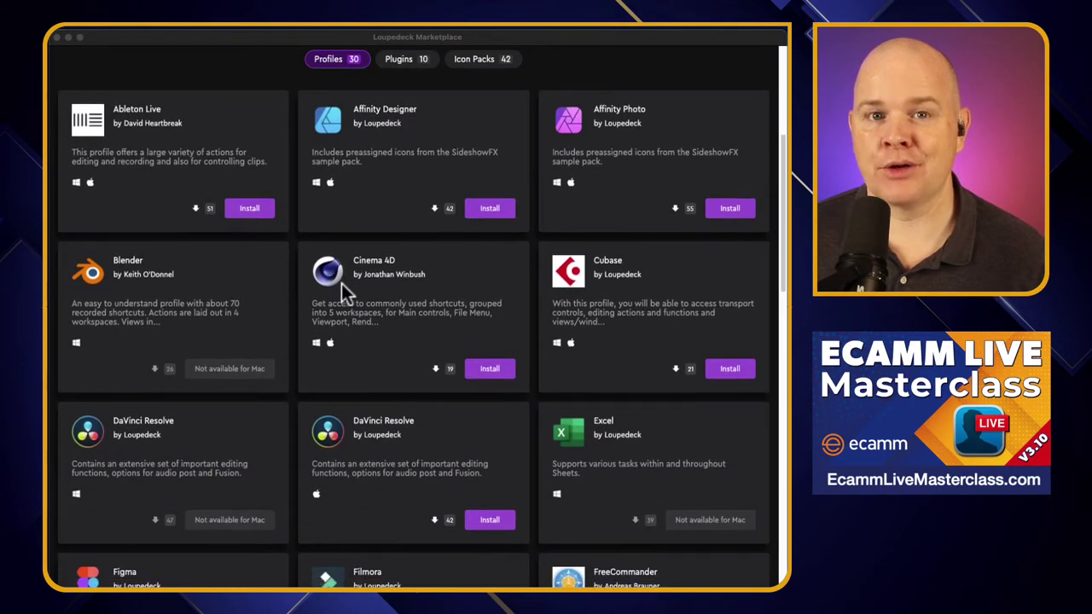
scroll(341, 283, down, 3)
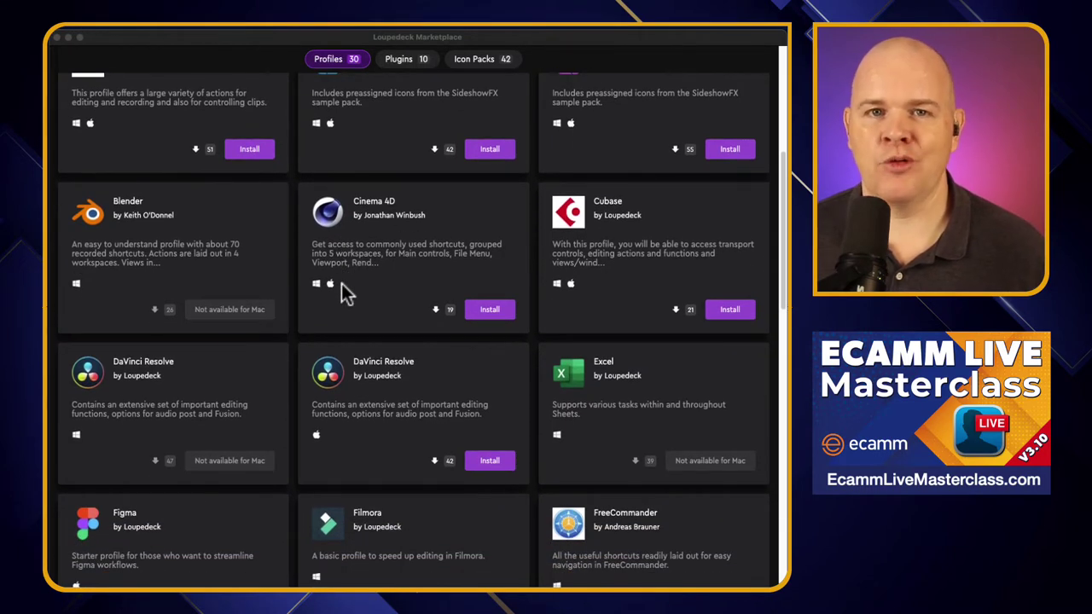
scroll(345, 293, down, 4)
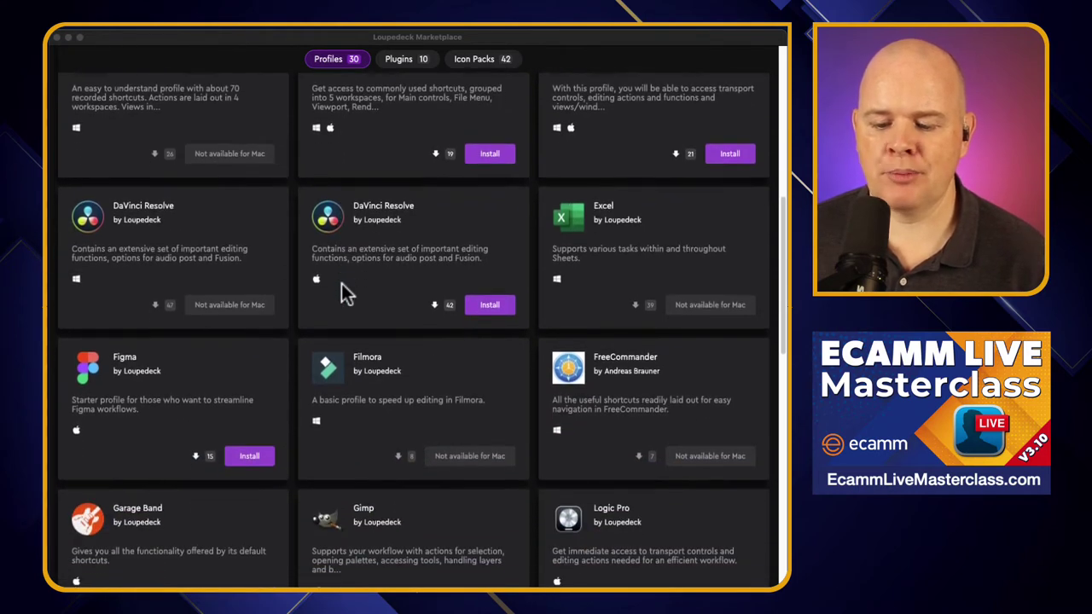
scroll(346, 293, down, 3)
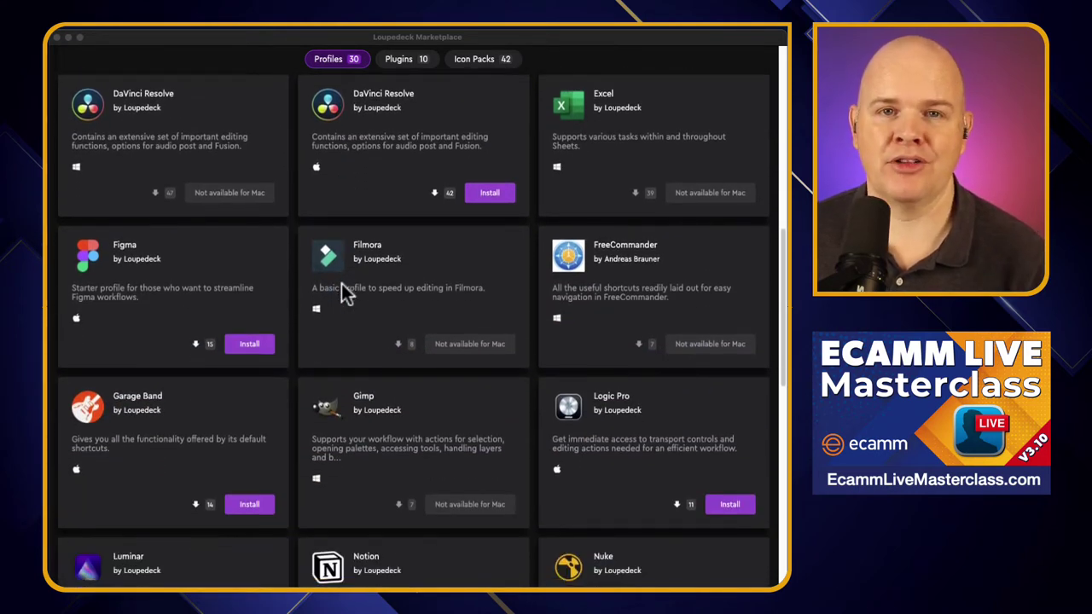
scroll(346, 293, down, 1)
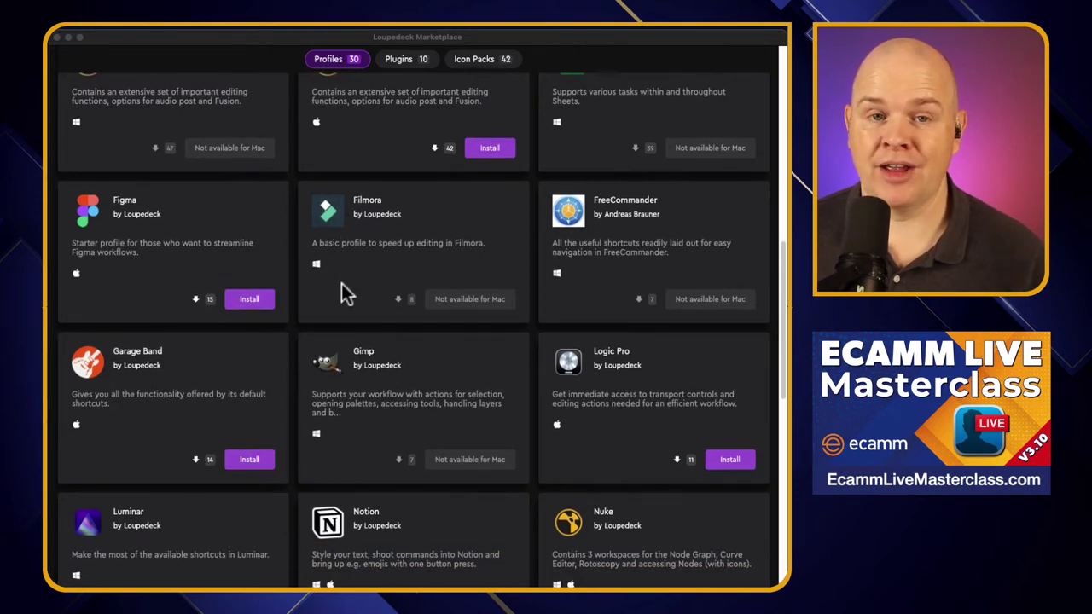
scroll(345, 292, down, 4)
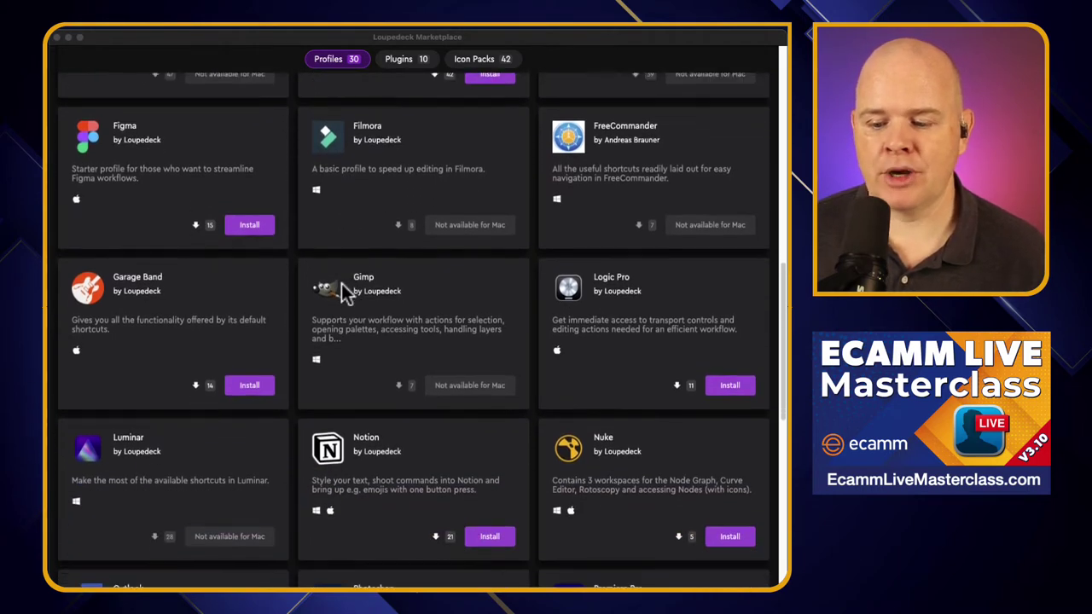
scroll(345, 292, down, 8)
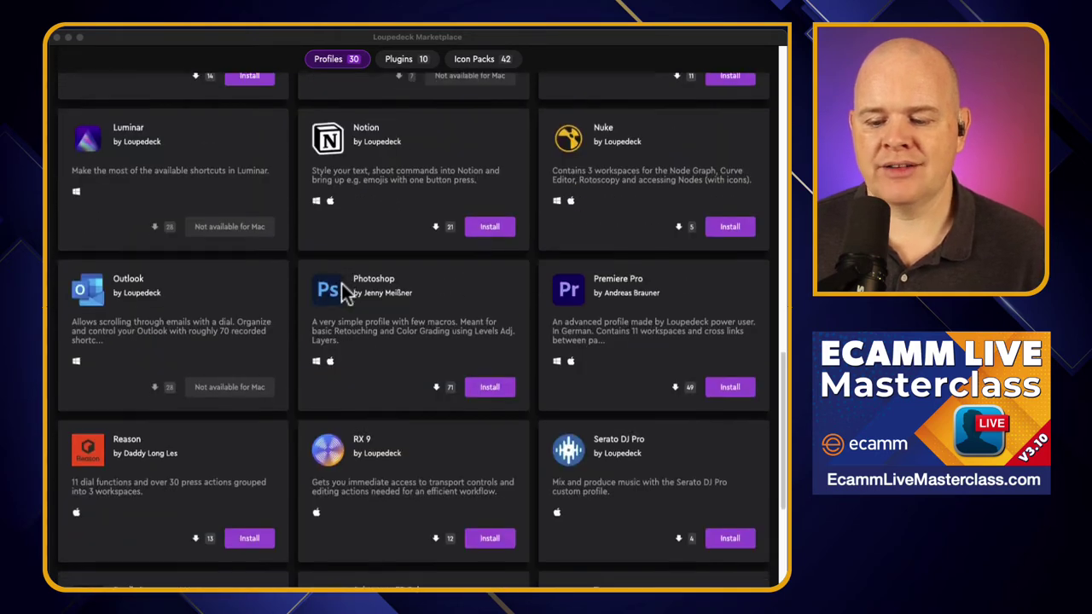
scroll(346, 292, down, 4)
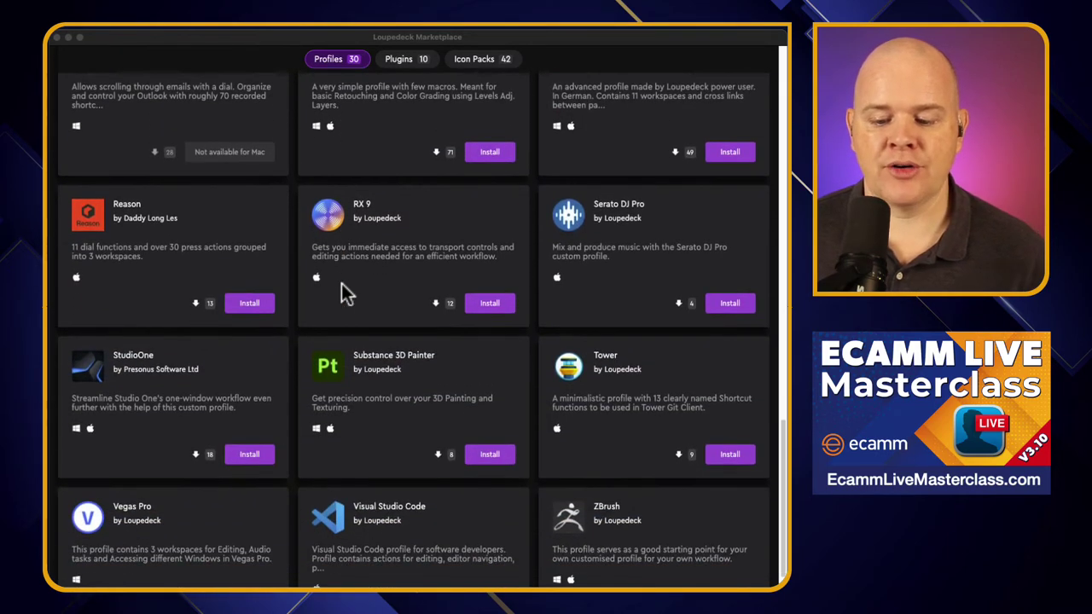
scroll(345, 293, down, 1)
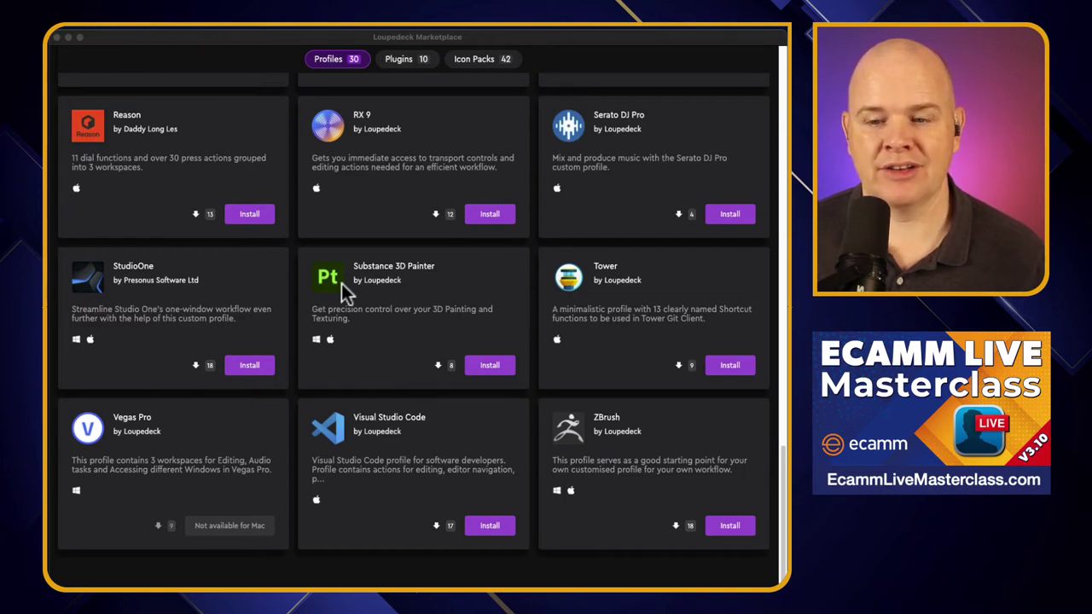
Go back to the Notion profile by Loupedeck in the marketplace and install it.
scroll(346, 293, up, 2)
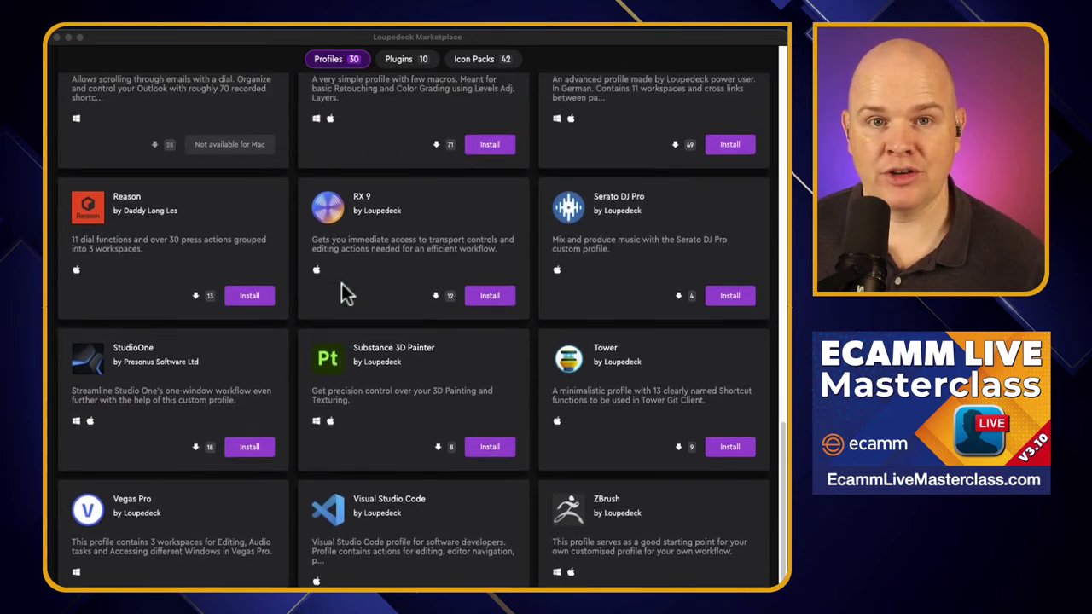
scroll(346, 293, up, 2)
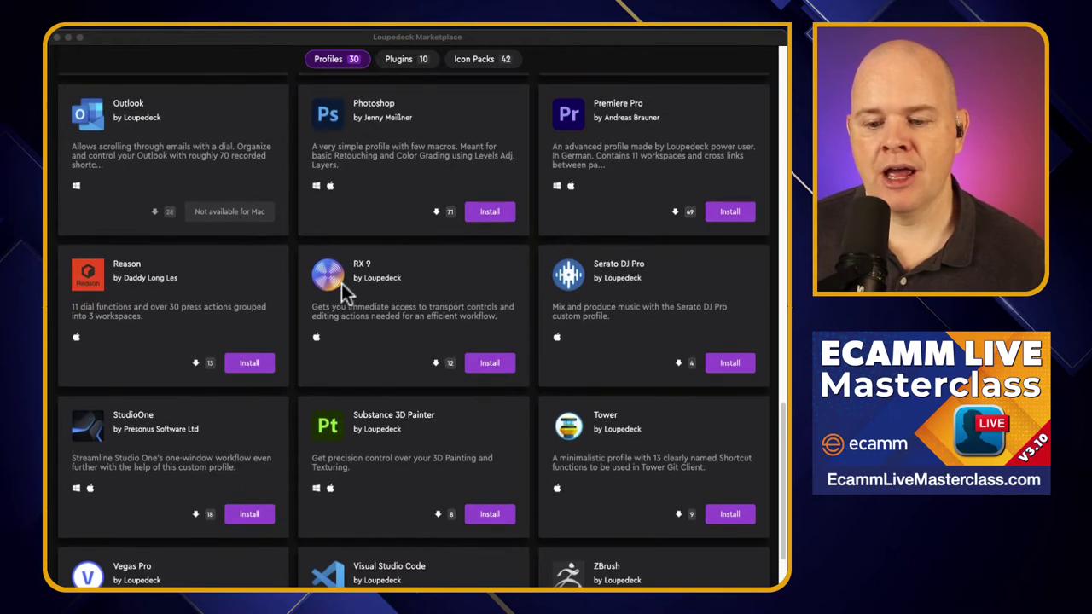
scroll(345, 292, up, 2)
click(349, 288)
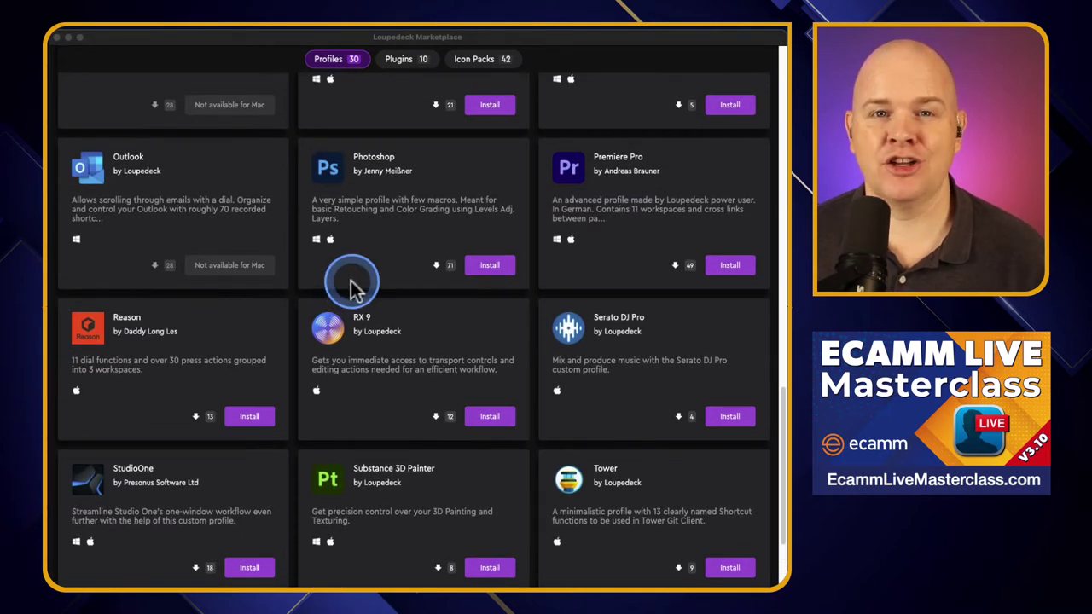
scroll(356, 290, up, 3)
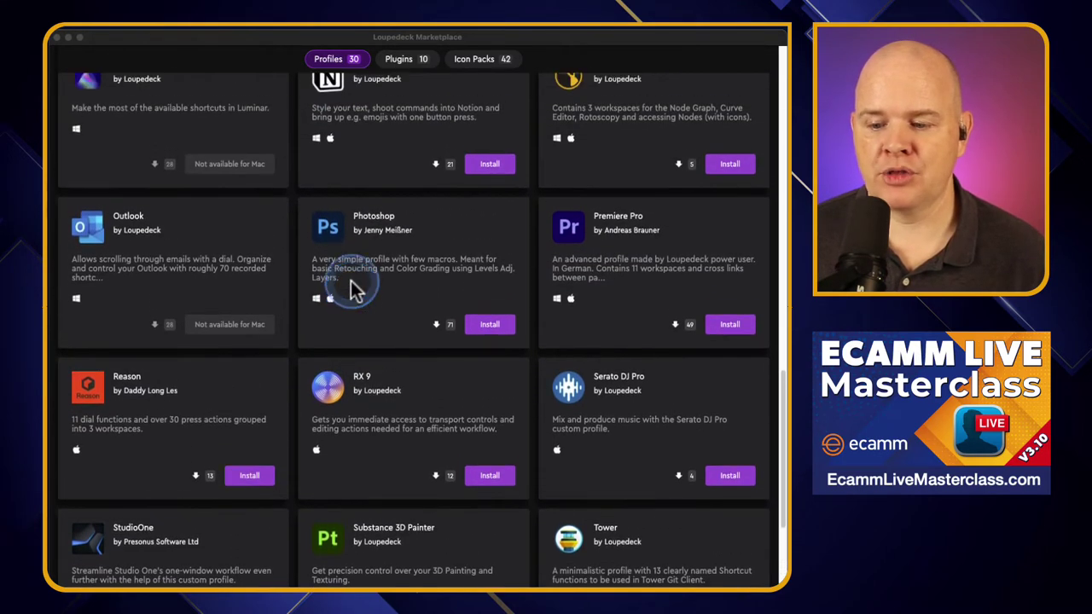
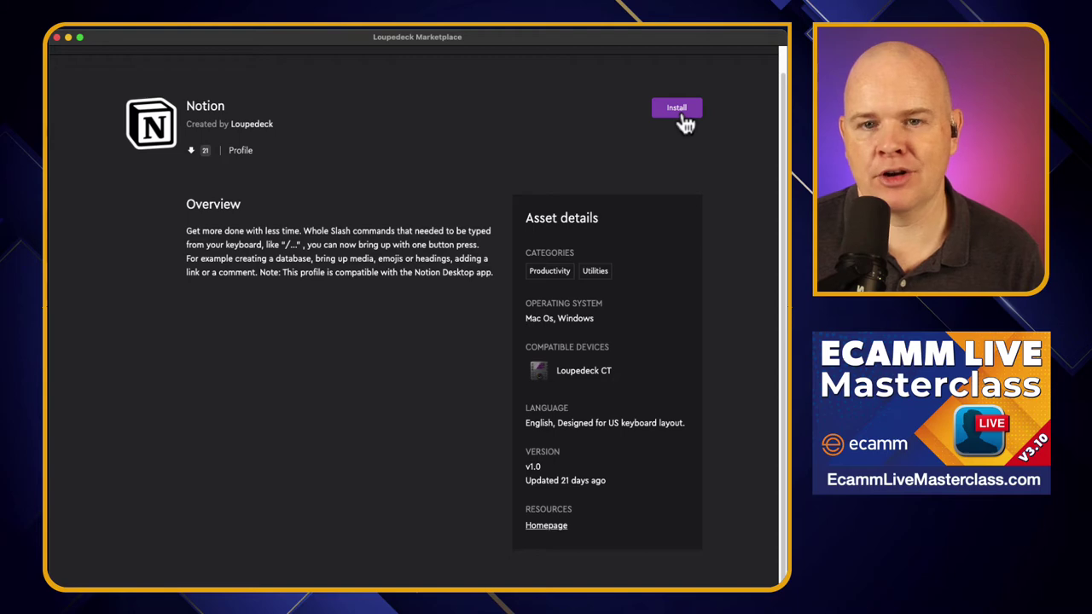
click(682, 114)
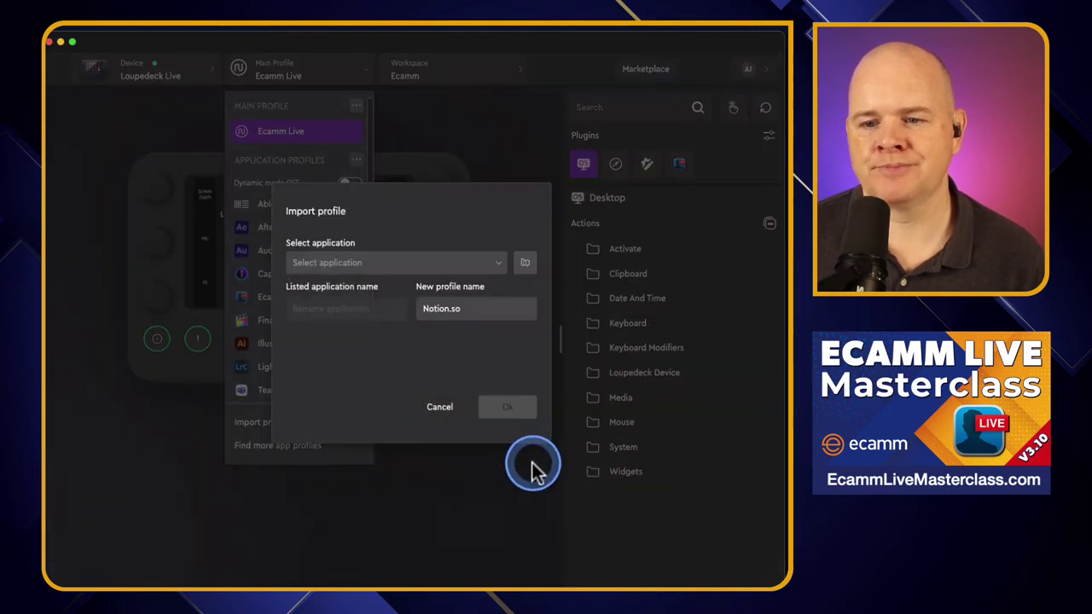
Import the Notion.so profile with Notion selected as its application.
click(503, 270)
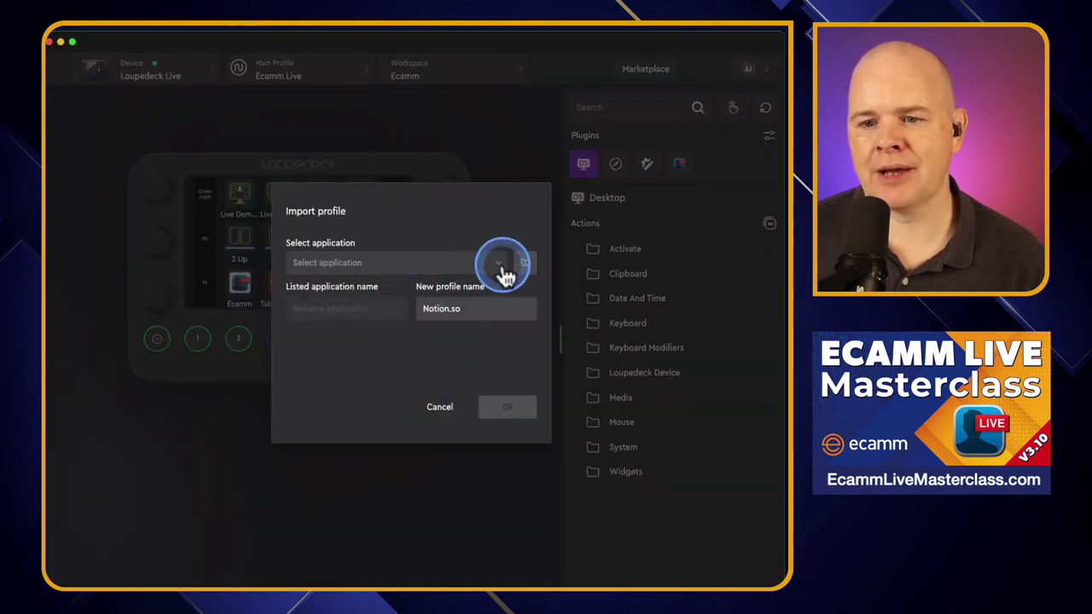
click(502, 270)
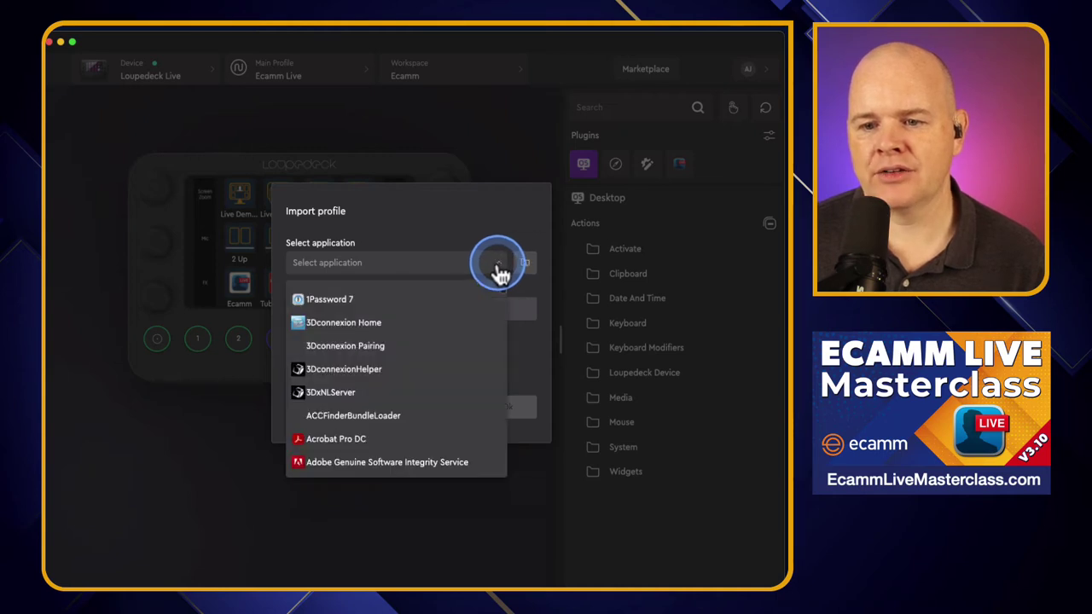
scroll(409, 428, down, 10)
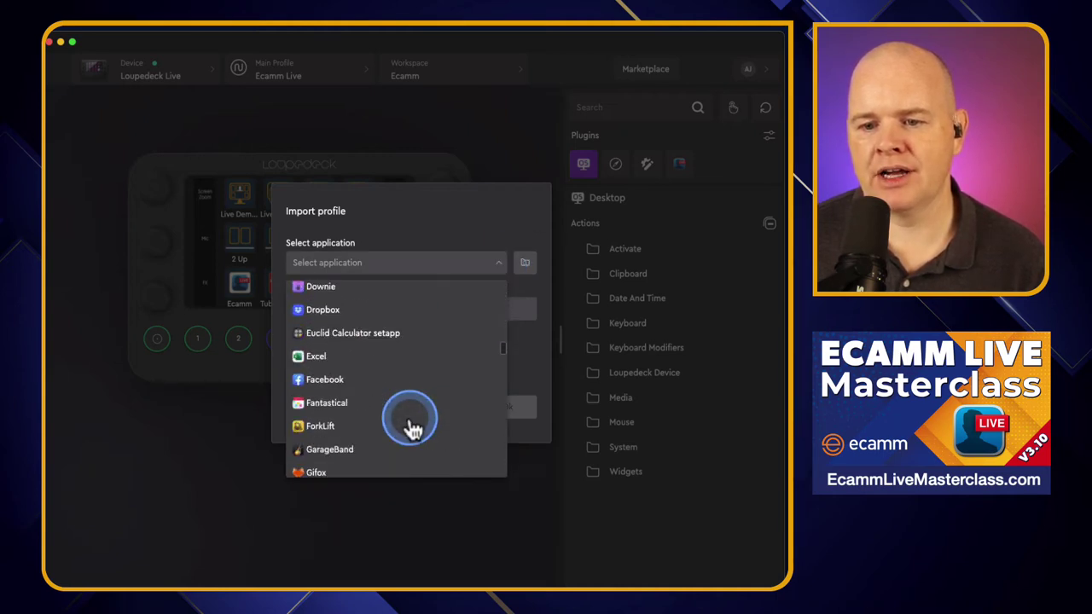
scroll(411, 429, down, 7)
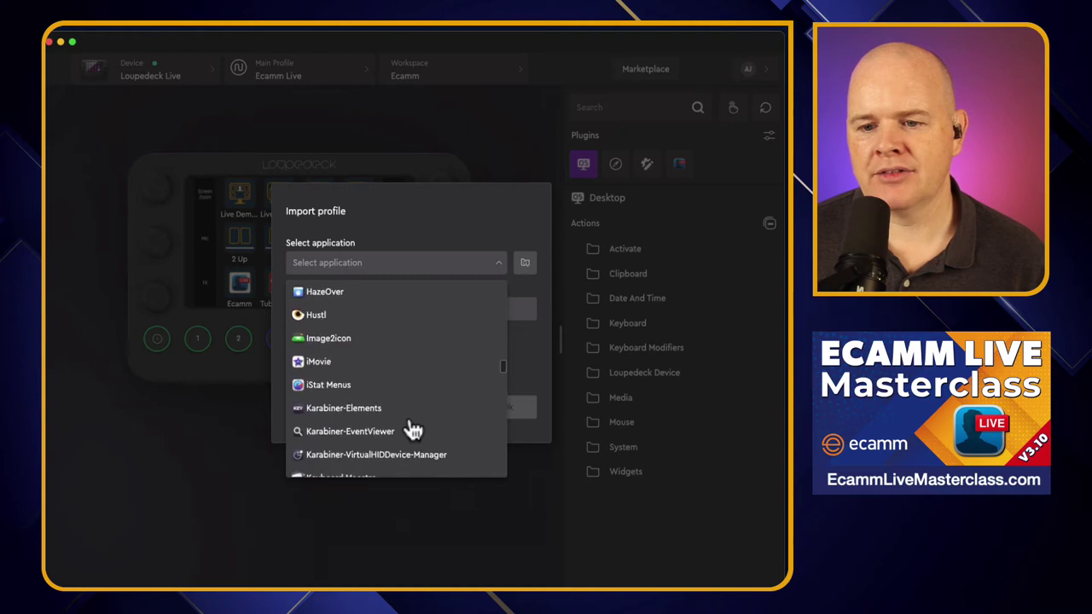
scroll(412, 429, down, 8)
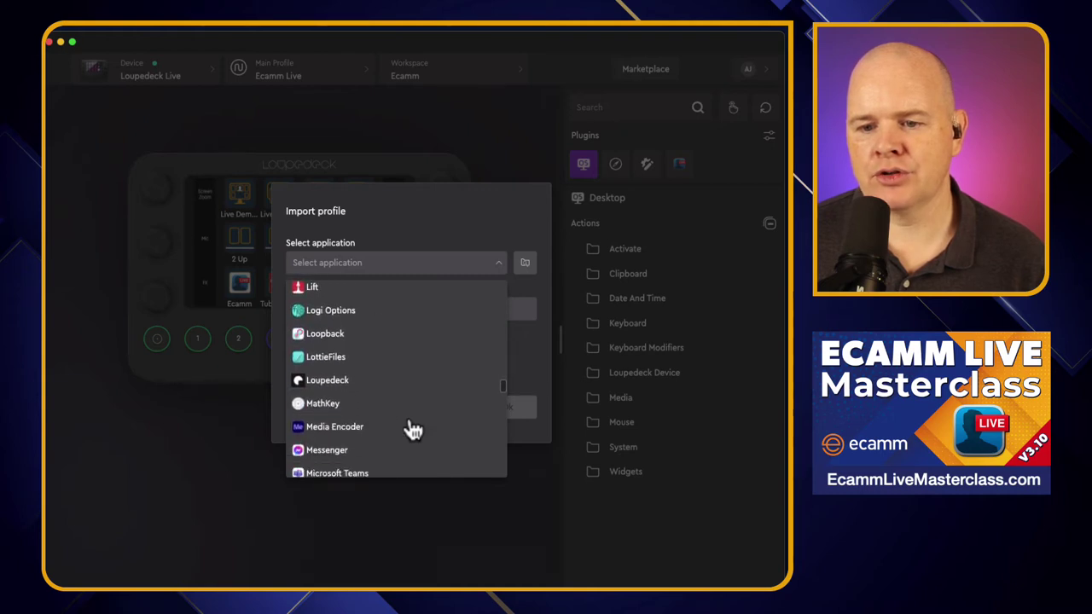
scroll(412, 429, down, 7)
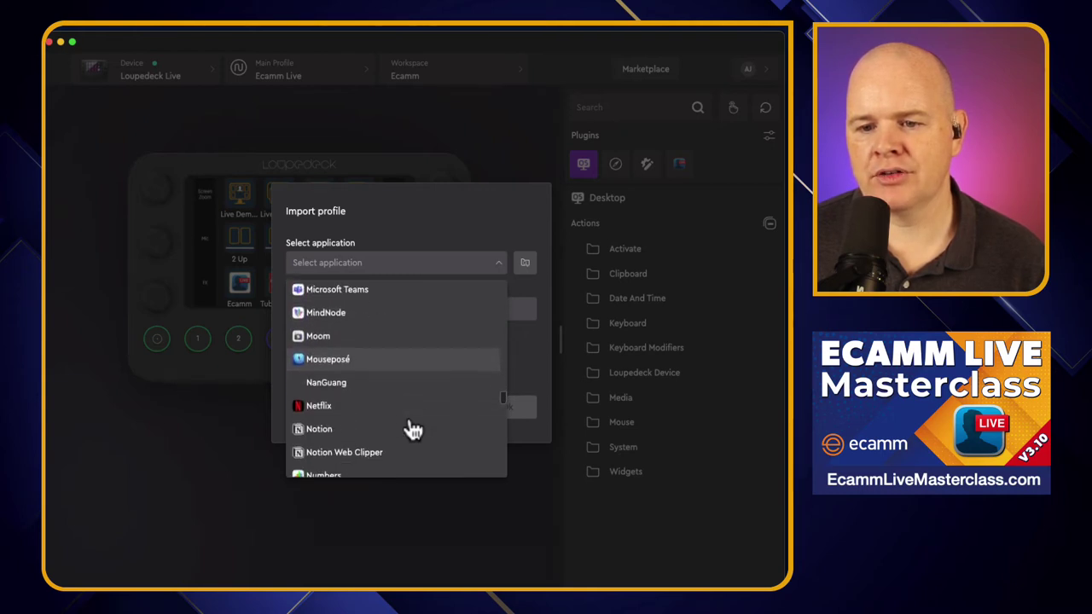
click(408, 429)
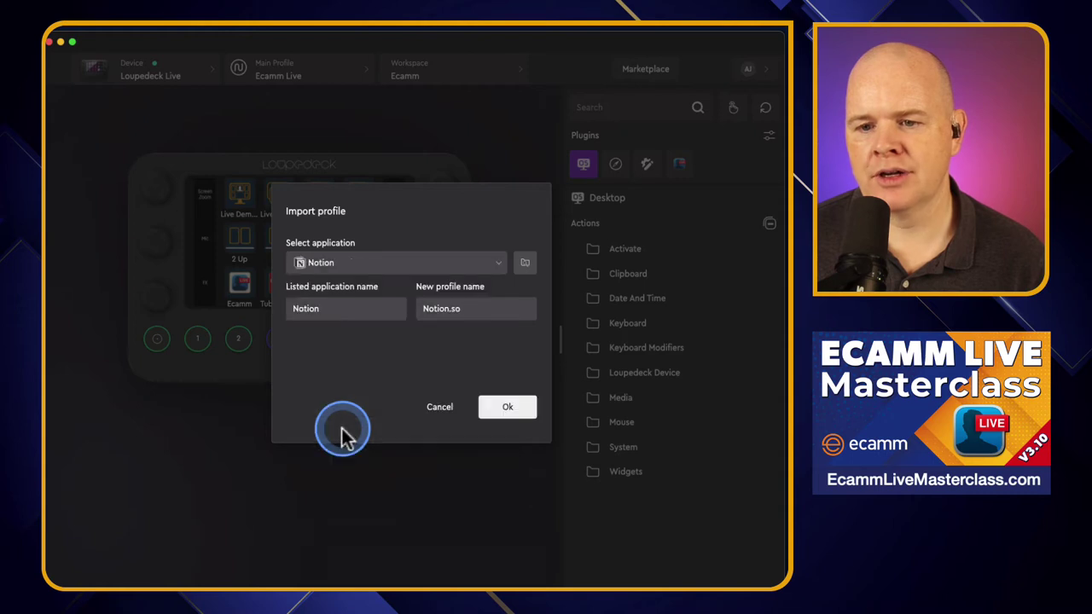
click(508, 410)
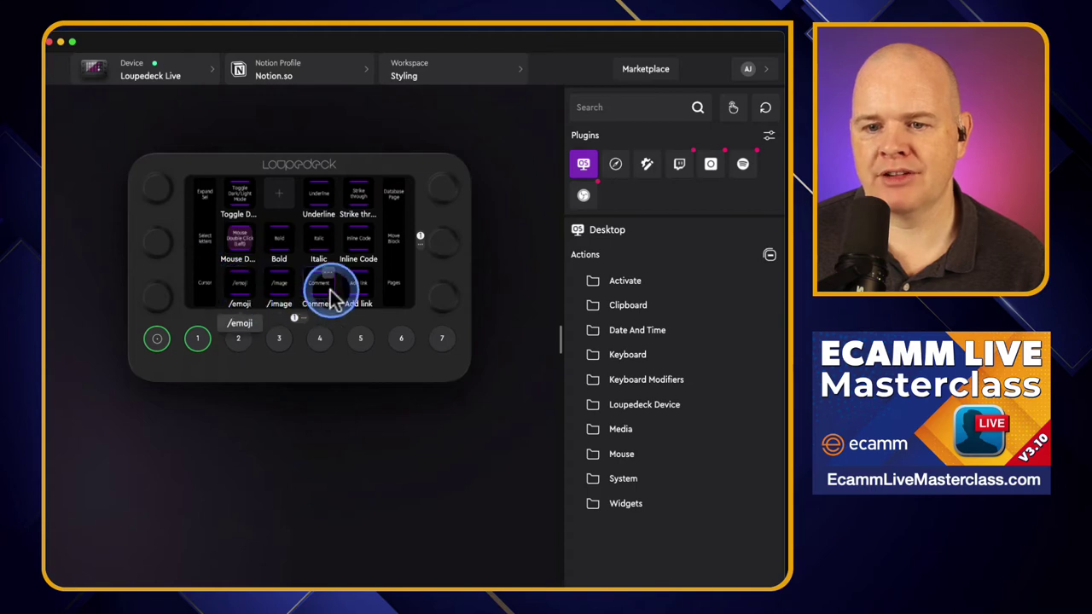
Return to the Loupedeck Marketplace and go back from the Notion profile page to the profiles list.
click(365, 200)
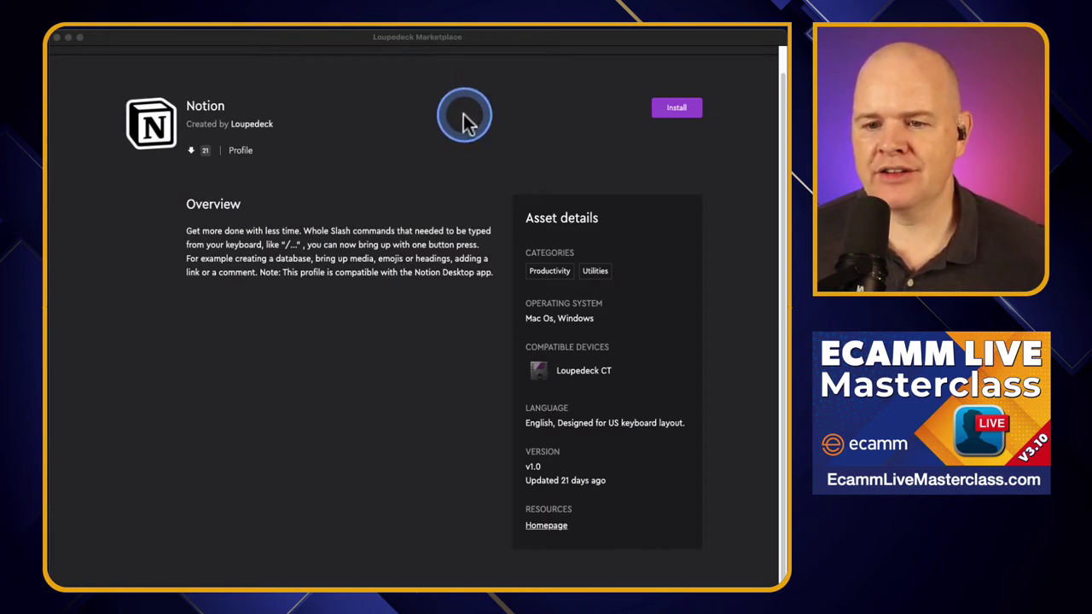
scroll(456, 130, up, 1)
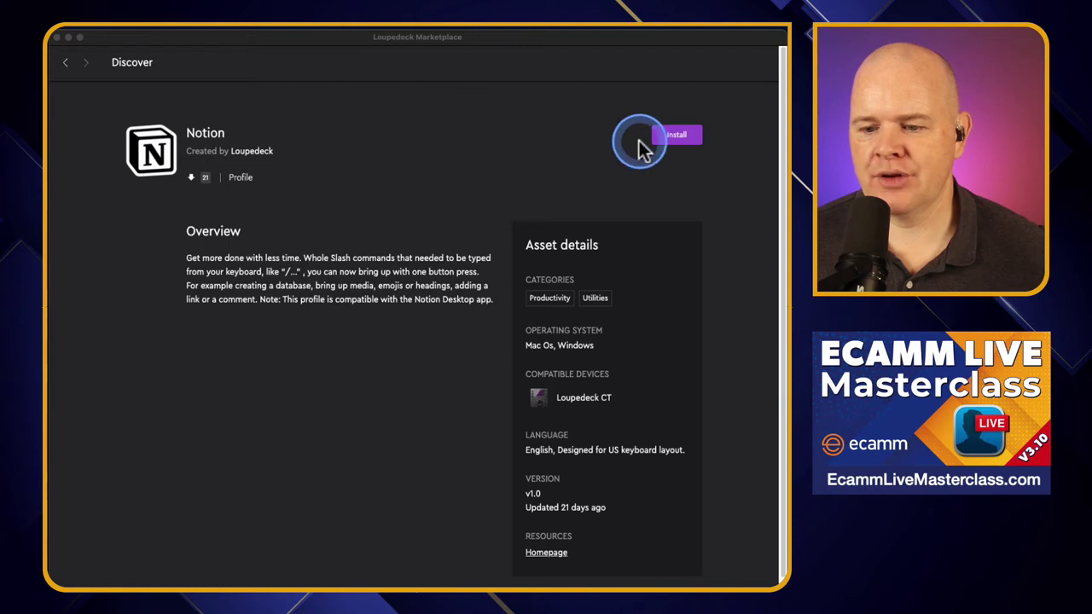
click(68, 70)
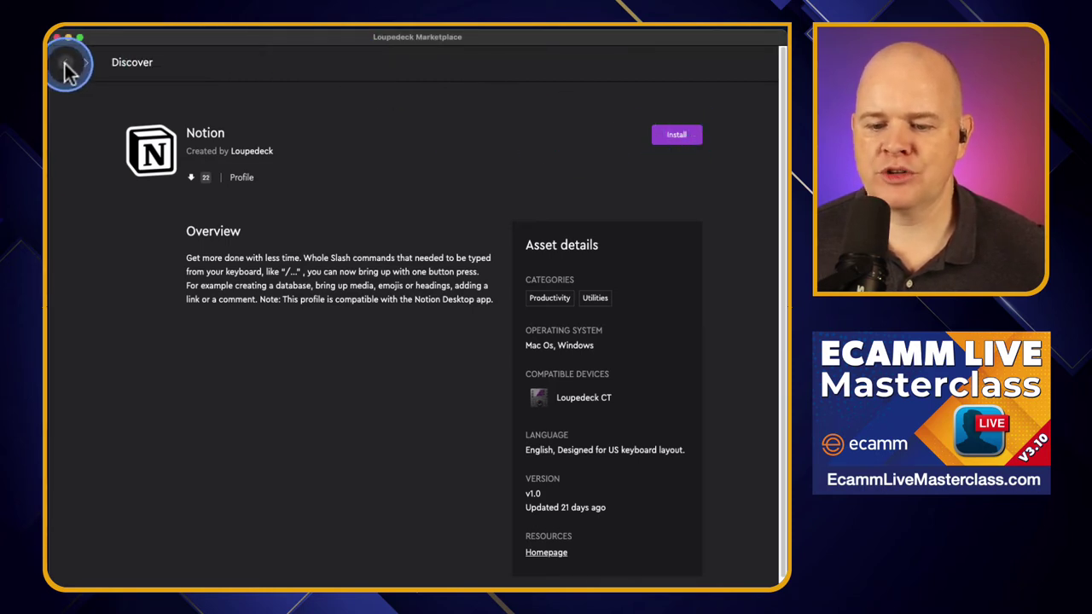
click(68, 70)
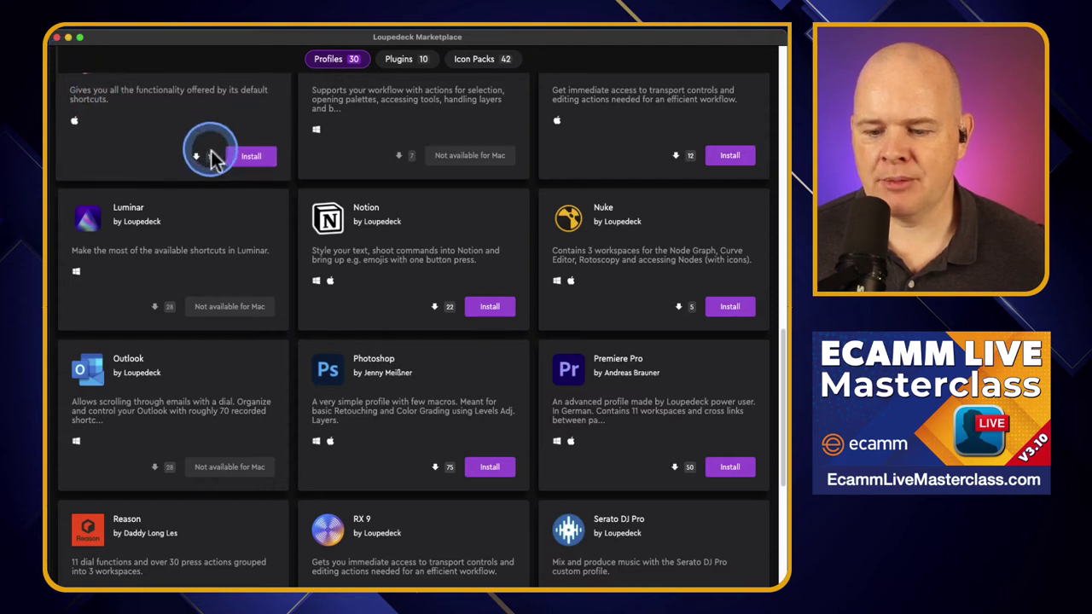
Examine the marketplace profiles' platform availability through to the end of the list and return to its start.
scroll(256, 239, down, 2)
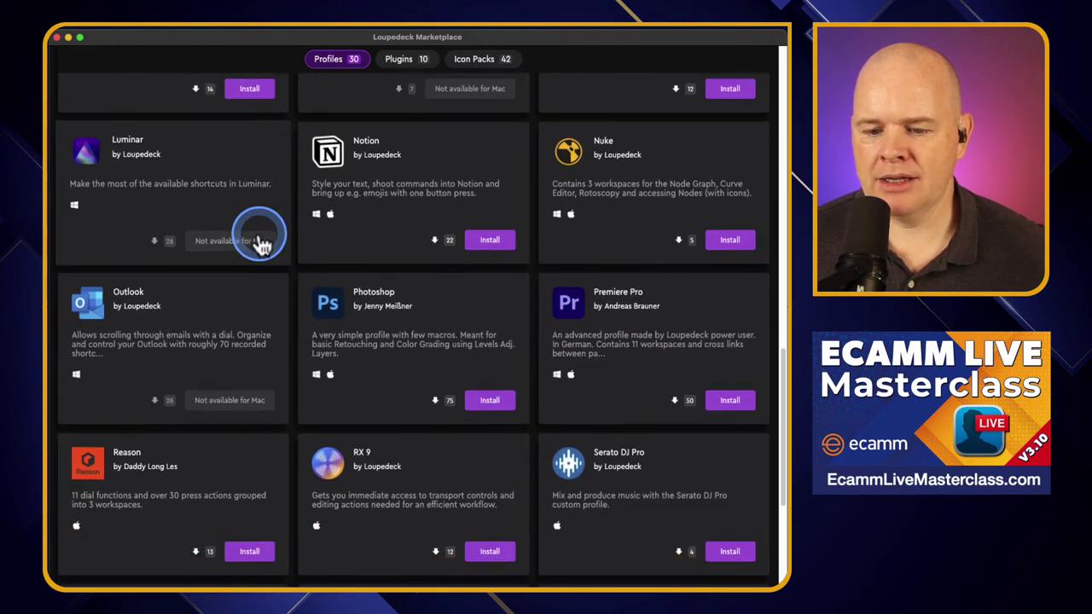
scroll(260, 244, down, 1)
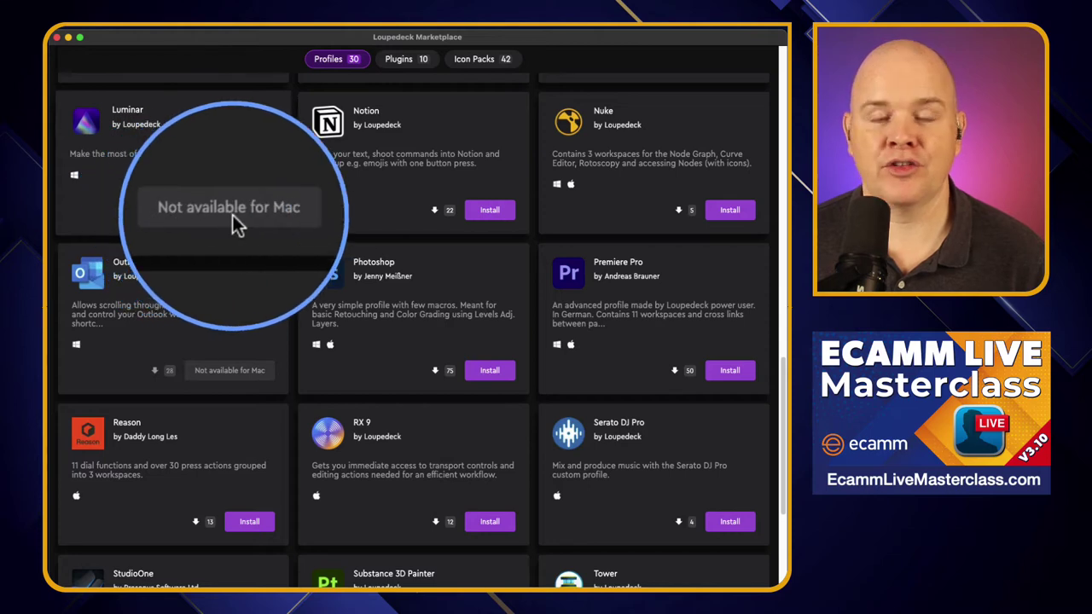
scroll(232, 215, down, 2)
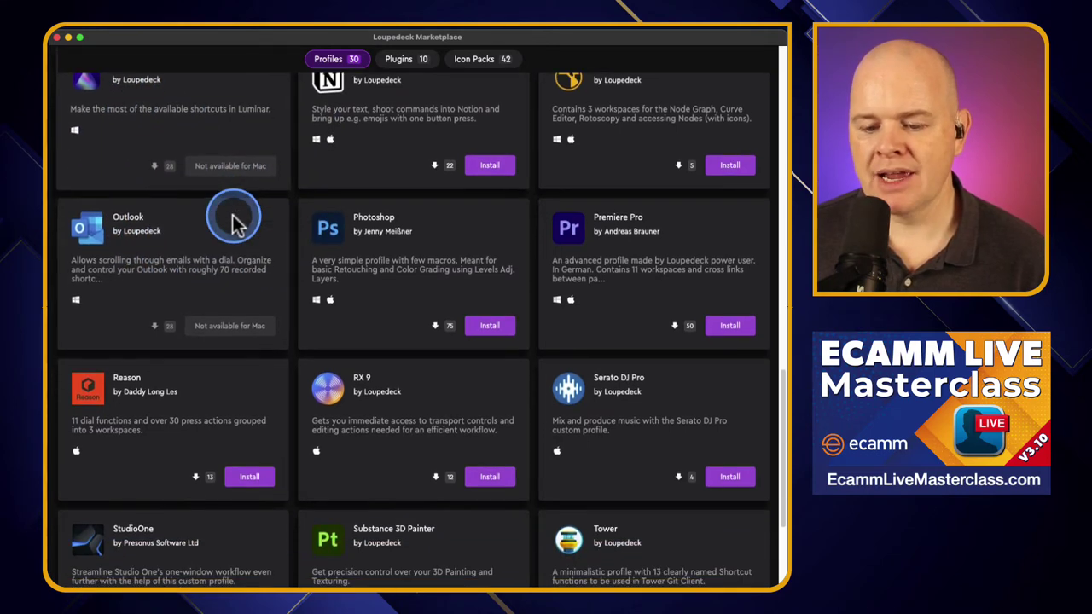
scroll(236, 225, down, 1)
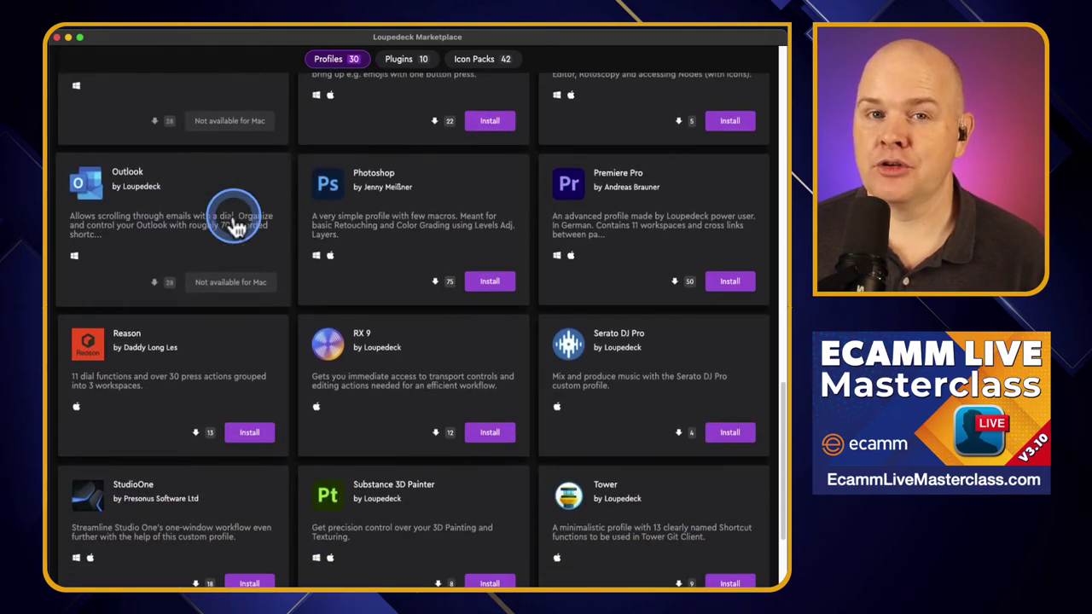
scroll(236, 225, down, 2)
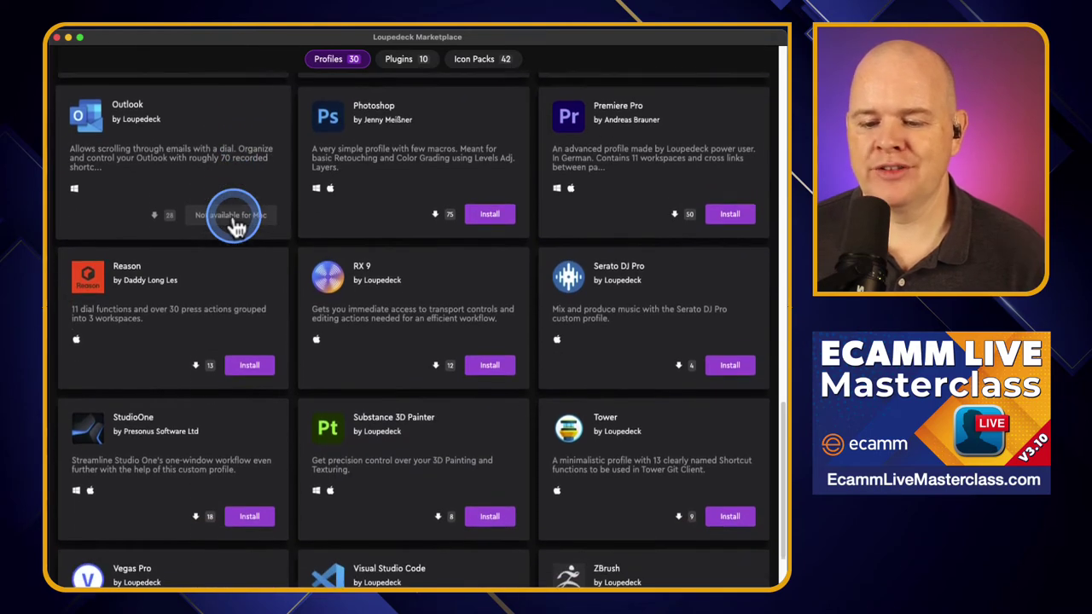
scroll(235, 225, down, 3)
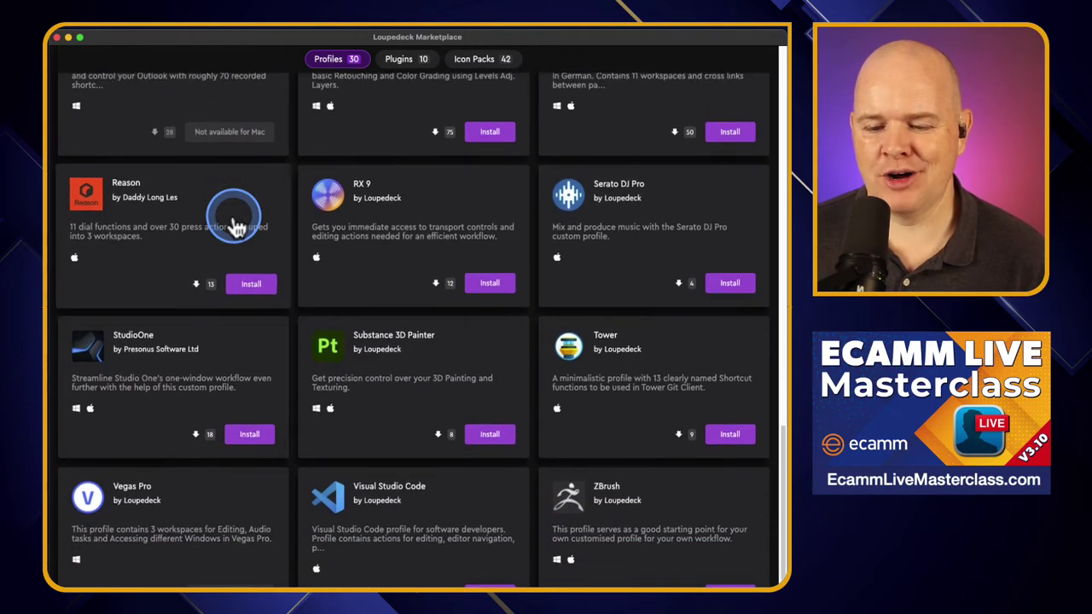
scroll(235, 225, down, 3)
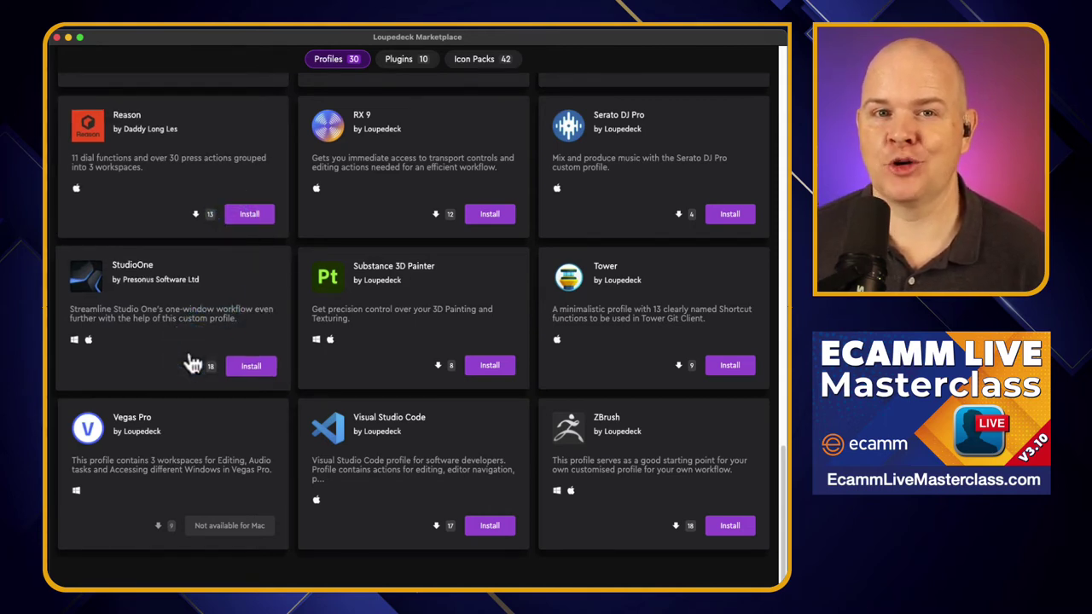
scroll(256, 436, up, 2)
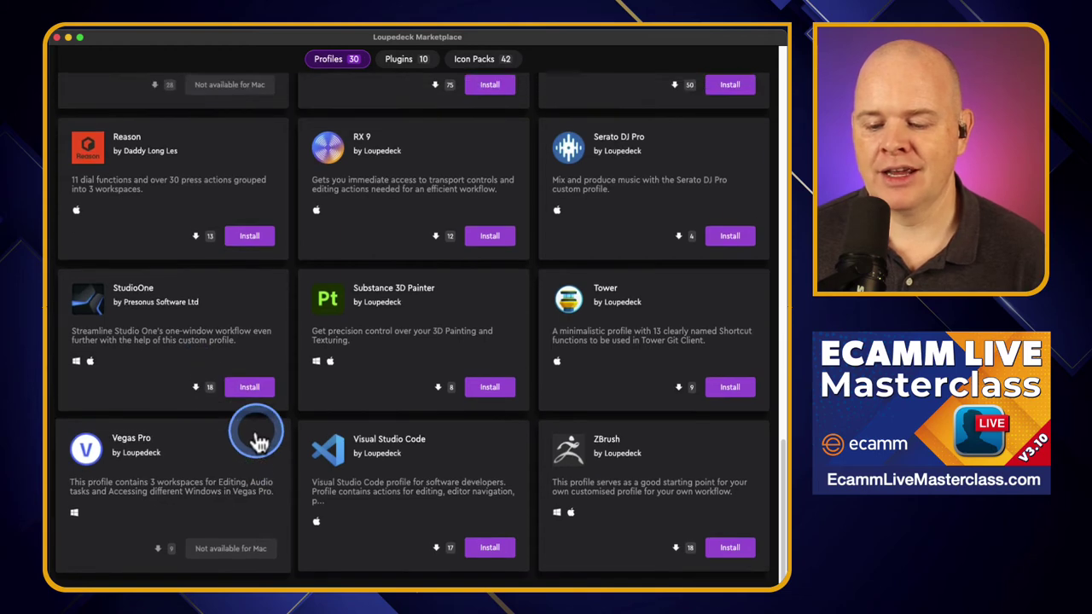
scroll(255, 439, up, 5)
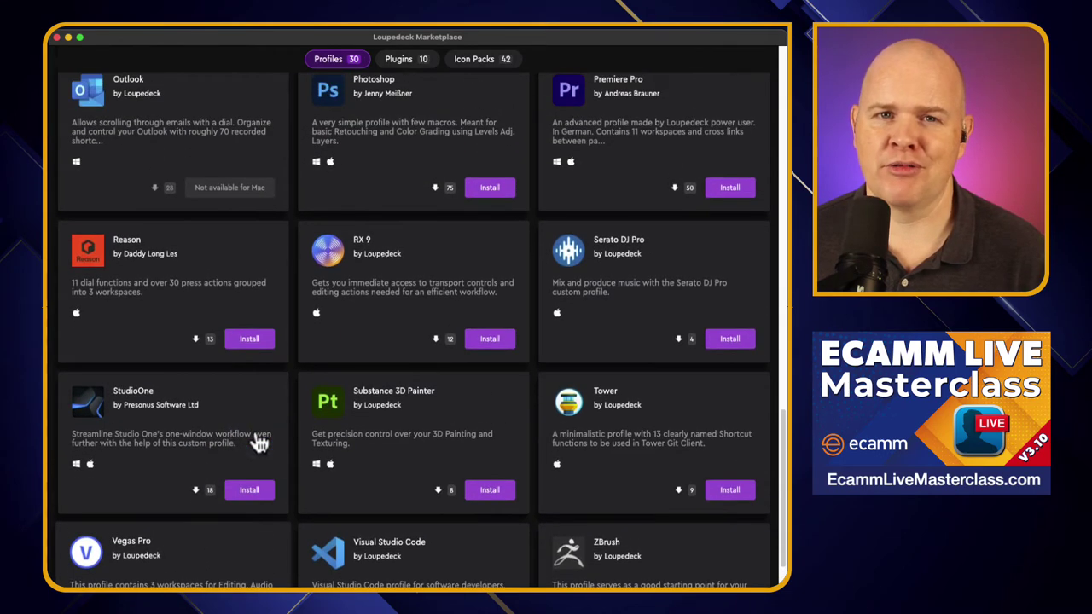
scroll(259, 441, up, 12)
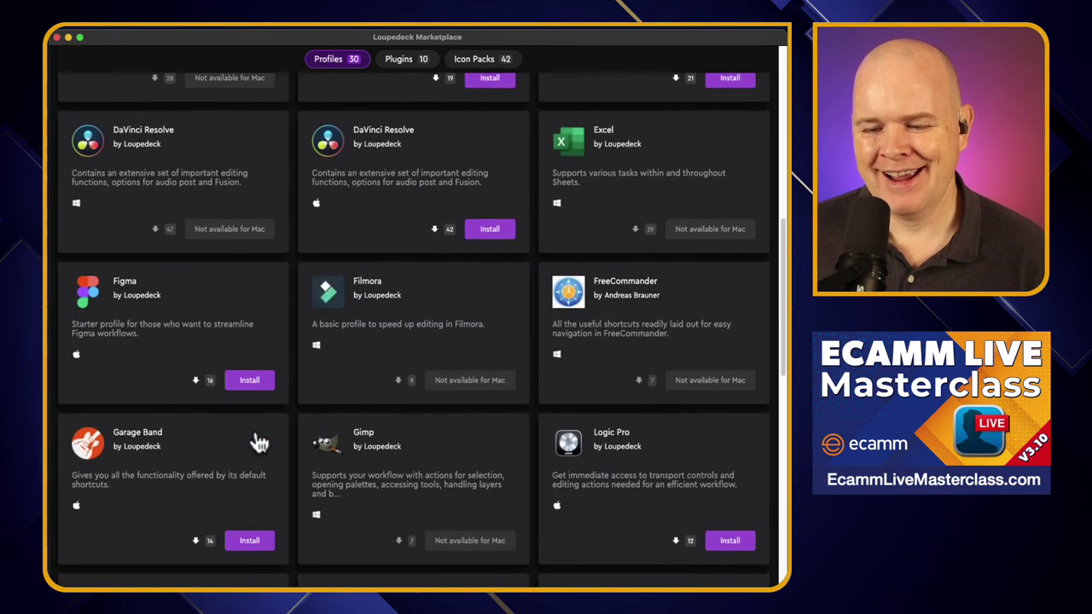
scroll(258, 442, up, 10)
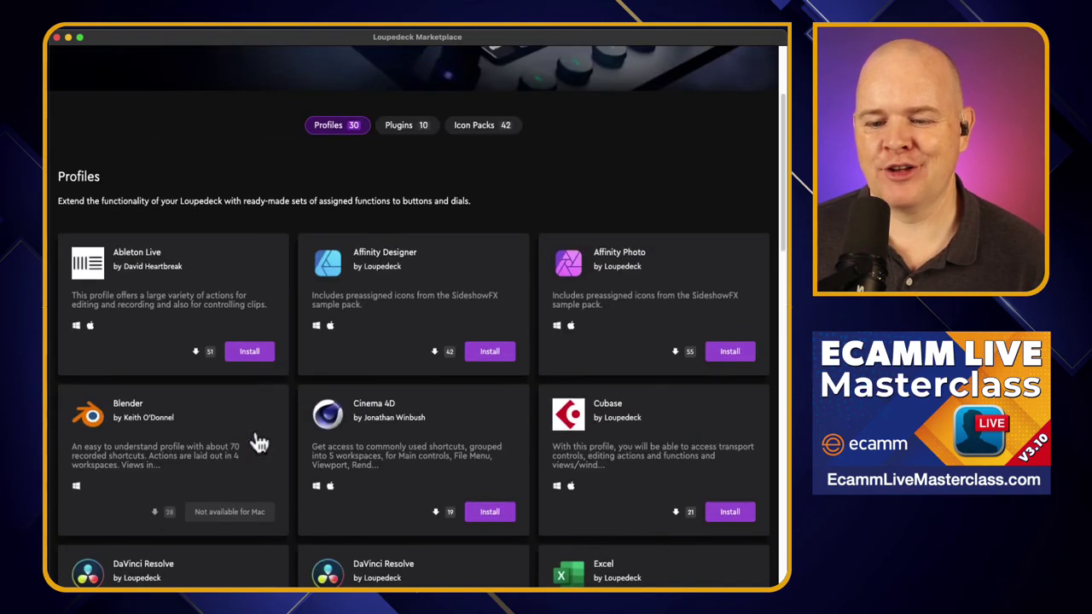
scroll(258, 441, up, 3)
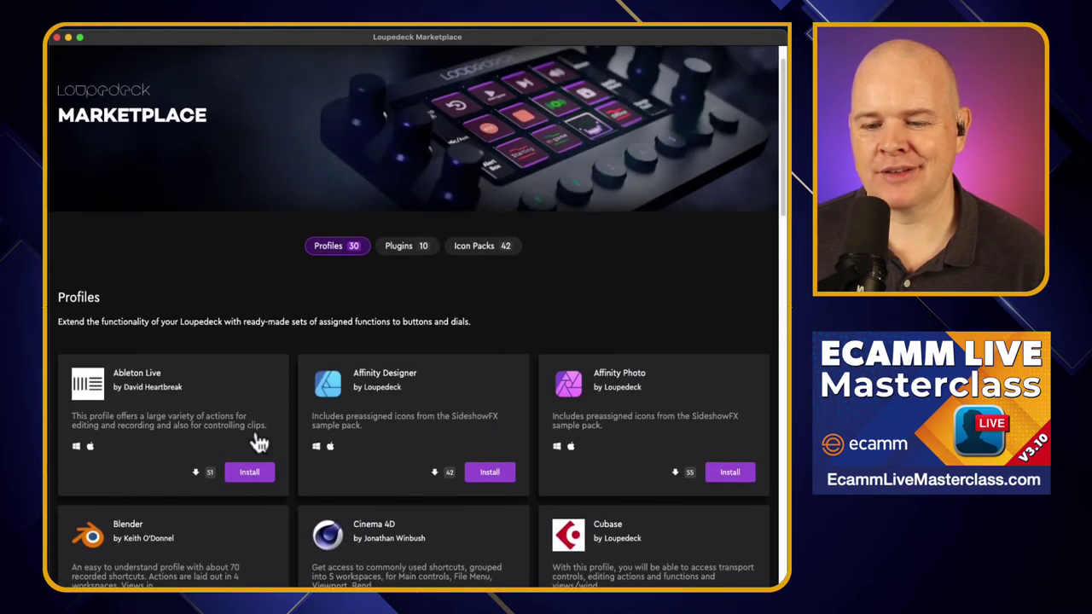
scroll(259, 441, up, 1)
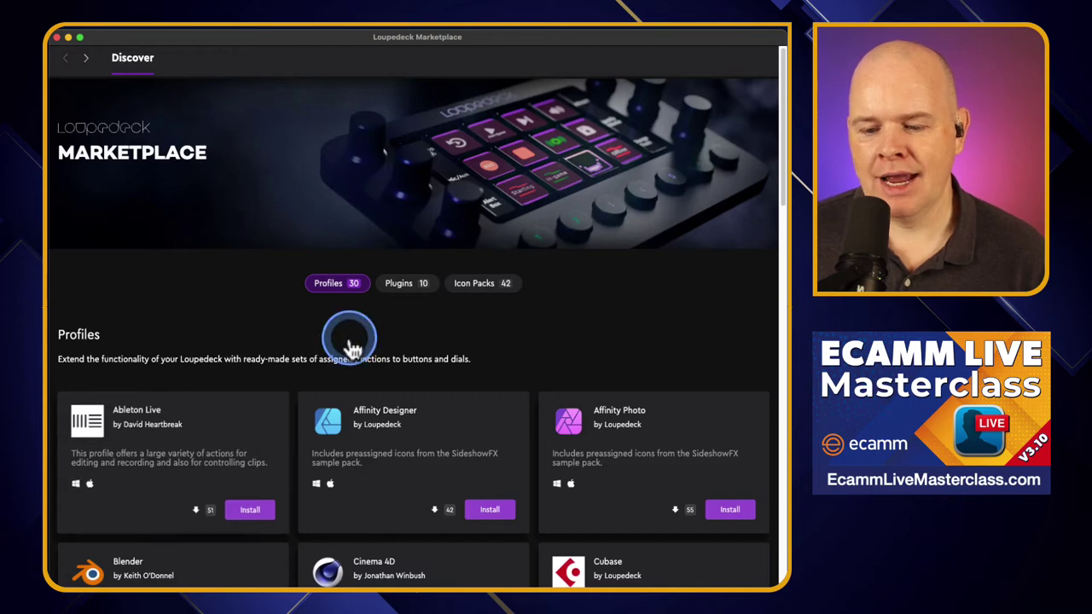
Open the marketplace's Plugins category and examine the offered plugins and their platform availability, including Elgato Control (Lights).
click(407, 287)
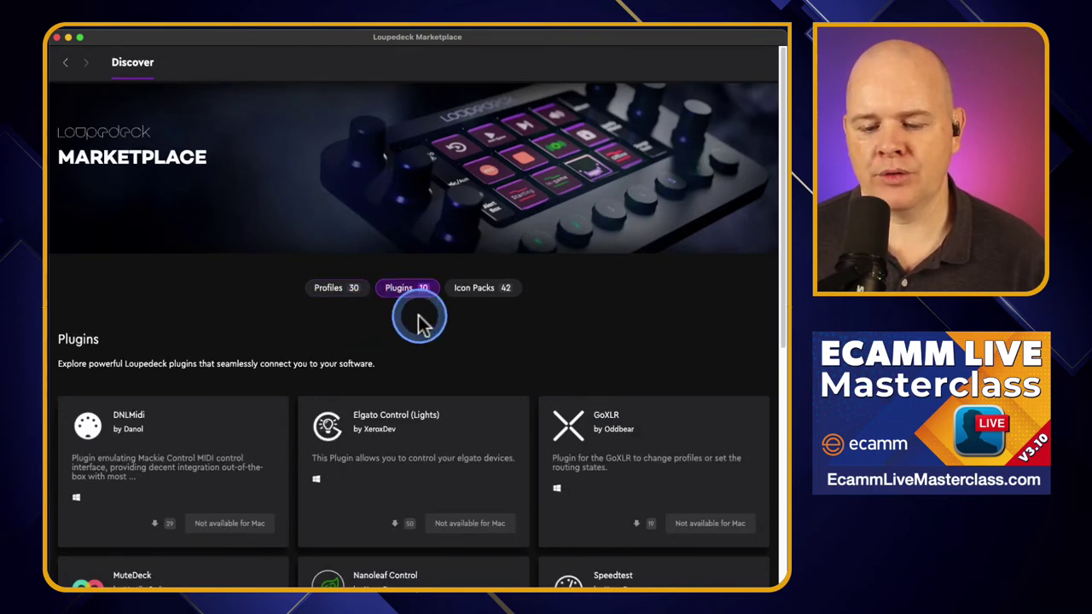
scroll(428, 321, down, 1)
scroll(428, 322, down, 6)
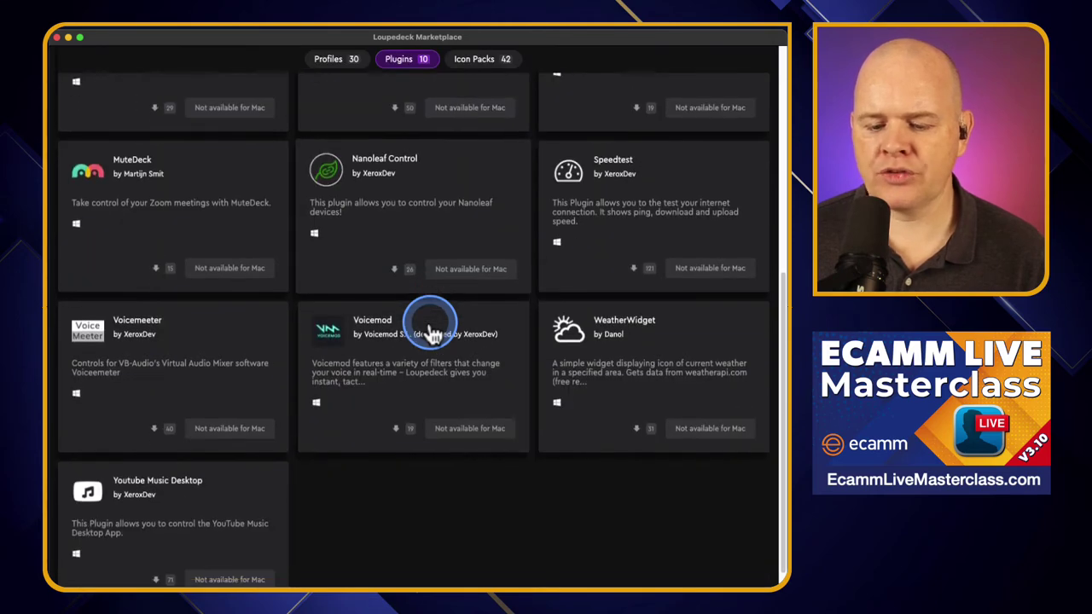
scroll(431, 328, down, 1)
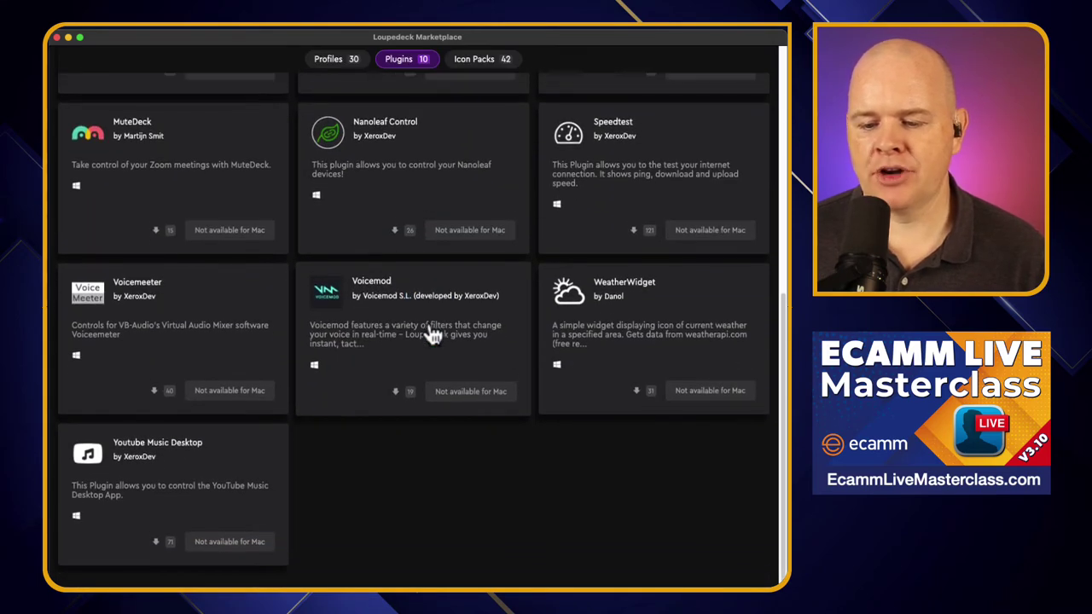
scroll(429, 322, up, 2)
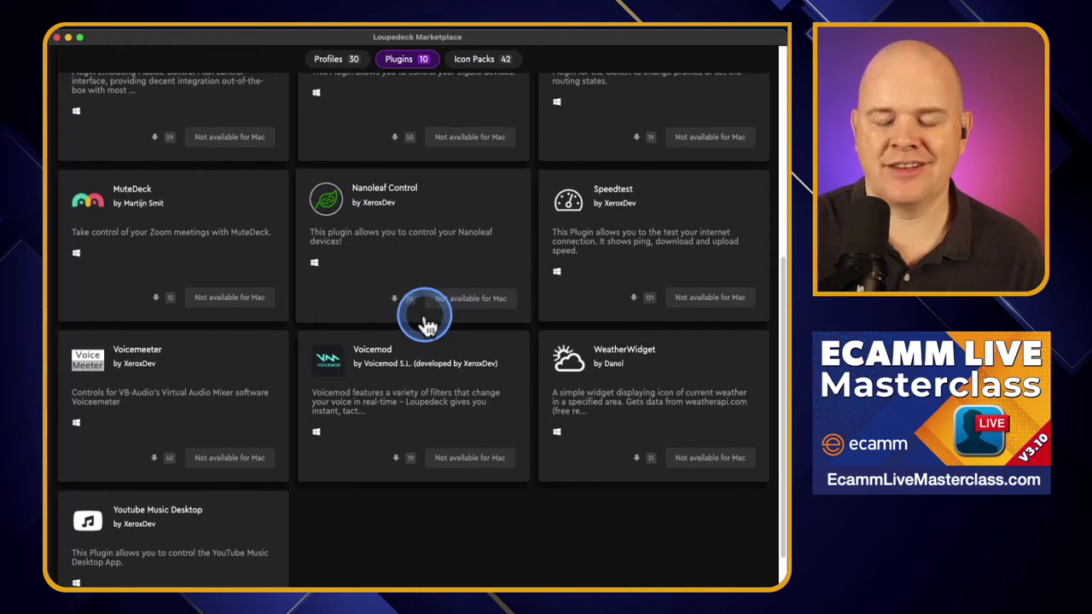
scroll(420, 305, up, 2)
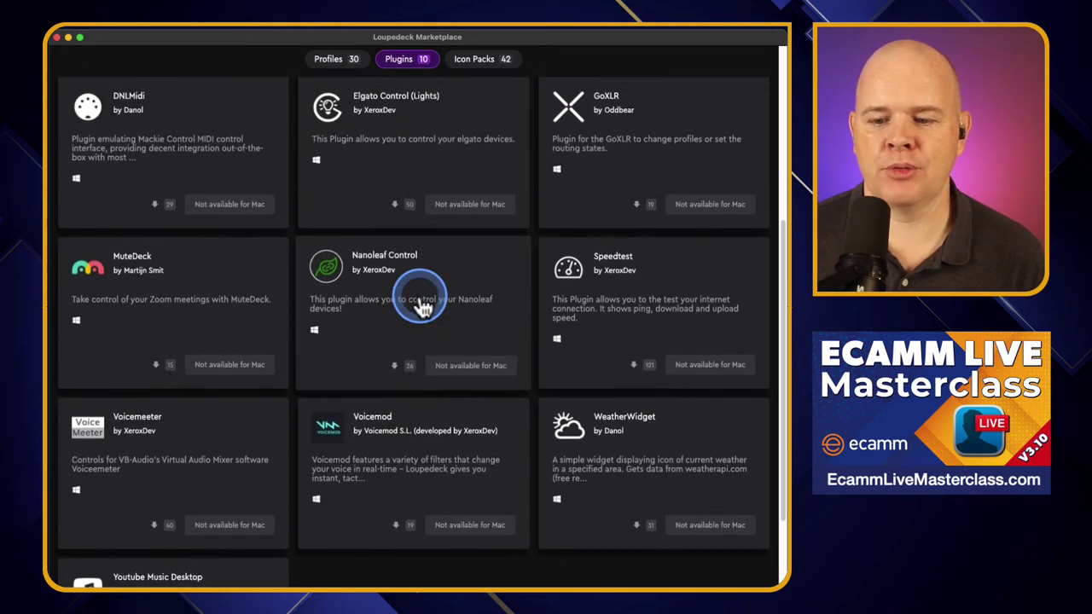
scroll(422, 307, up, 3)
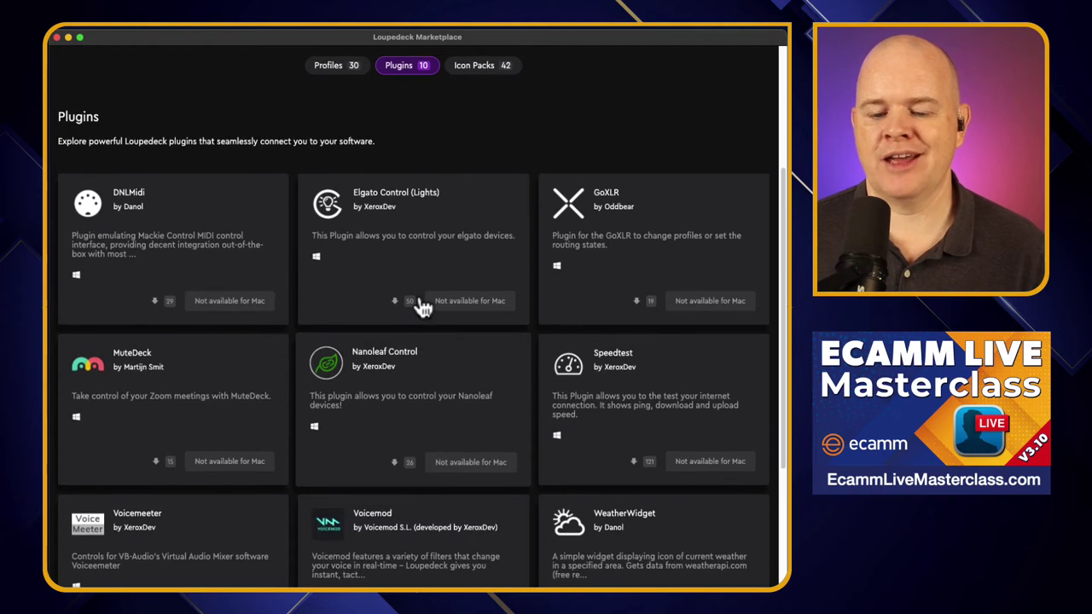
click(417, 295)
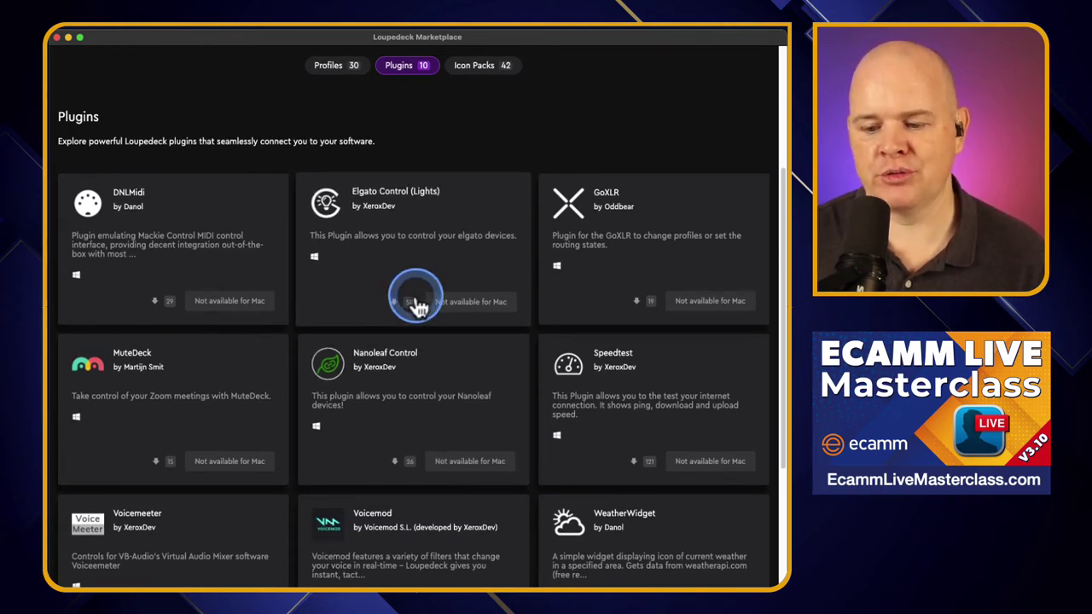
scroll(385, 307, down, 3)
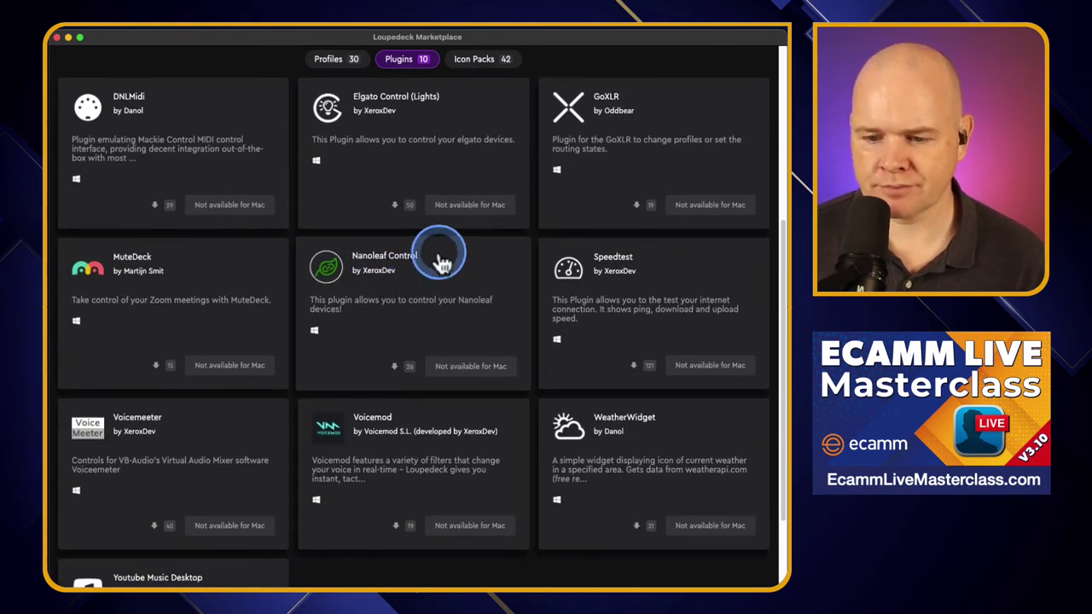
scroll(422, 222, up, 1)
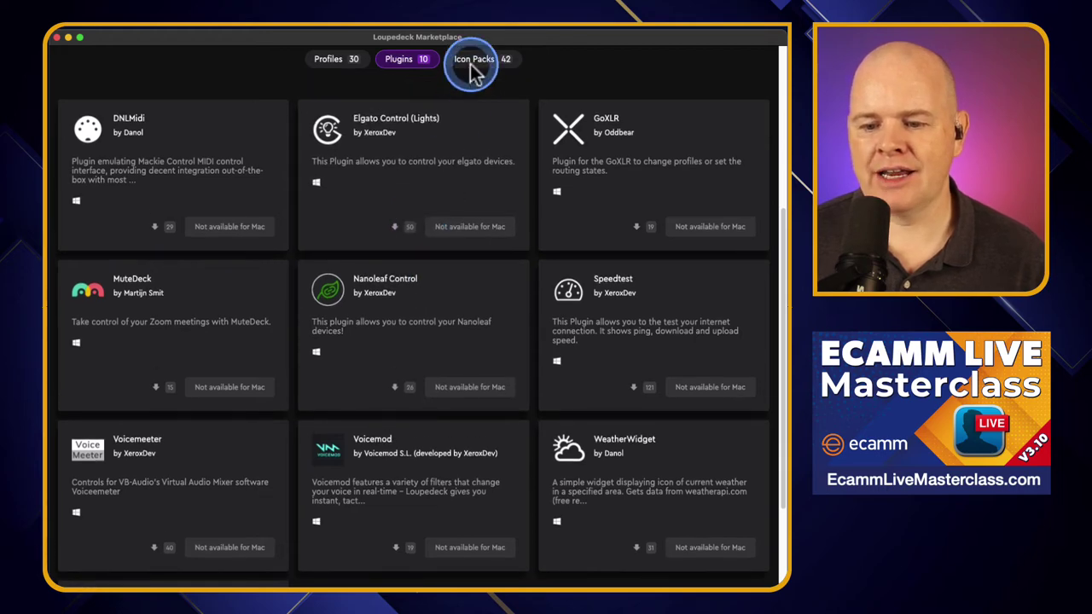
Open the marketplace's Icon Packs category and examine the packs offered by iConCity and Loupedeck.
click(473, 61)
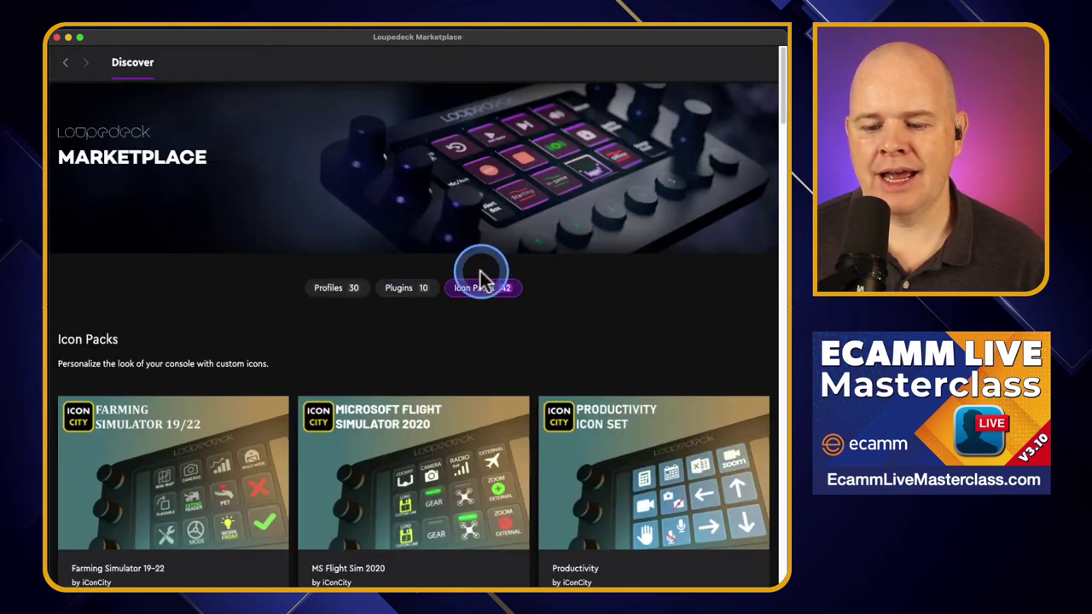
scroll(480, 273, down, 2)
scroll(480, 271, down, 3)
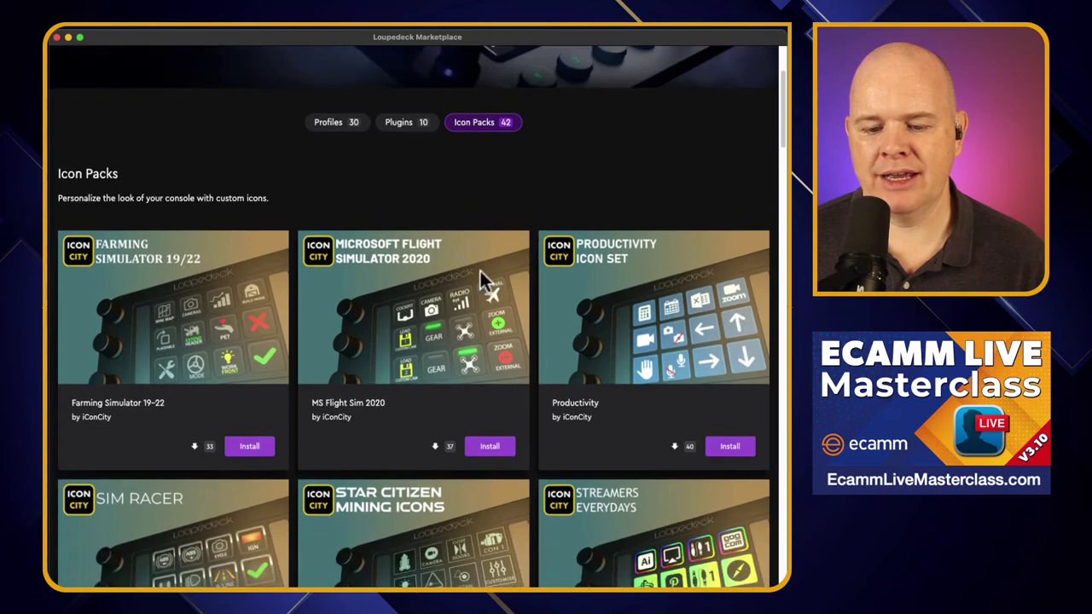
scroll(484, 283, down, 1)
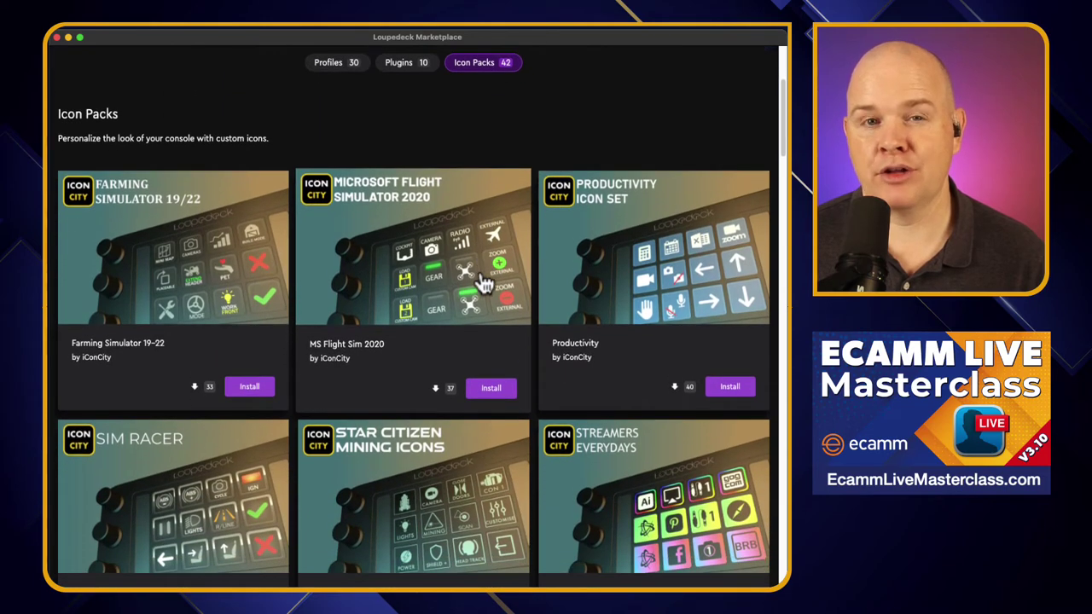
scroll(485, 283, down, 2)
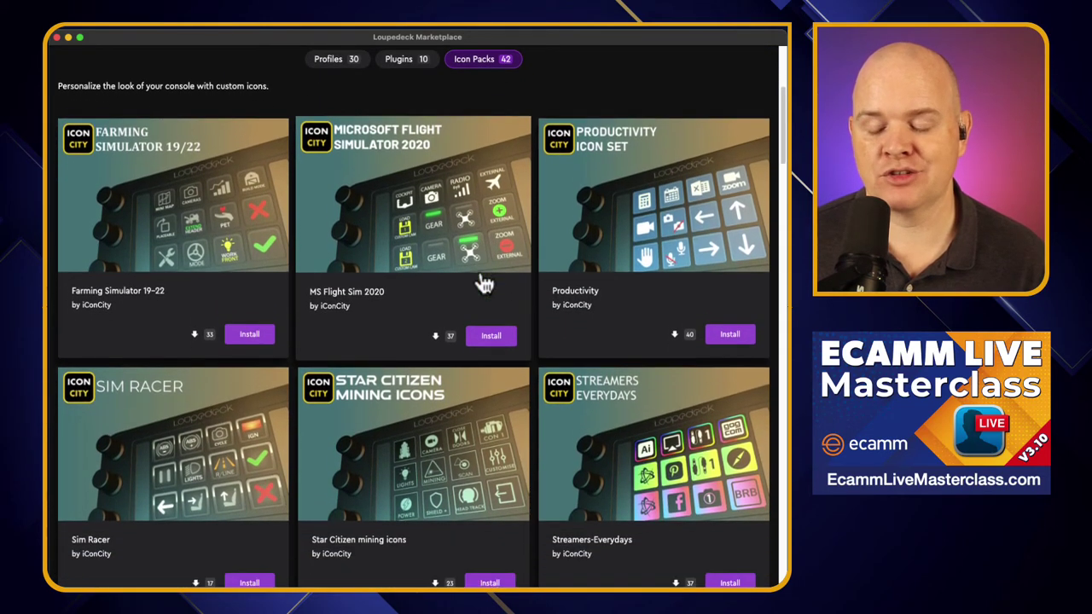
scroll(484, 283, down, 1)
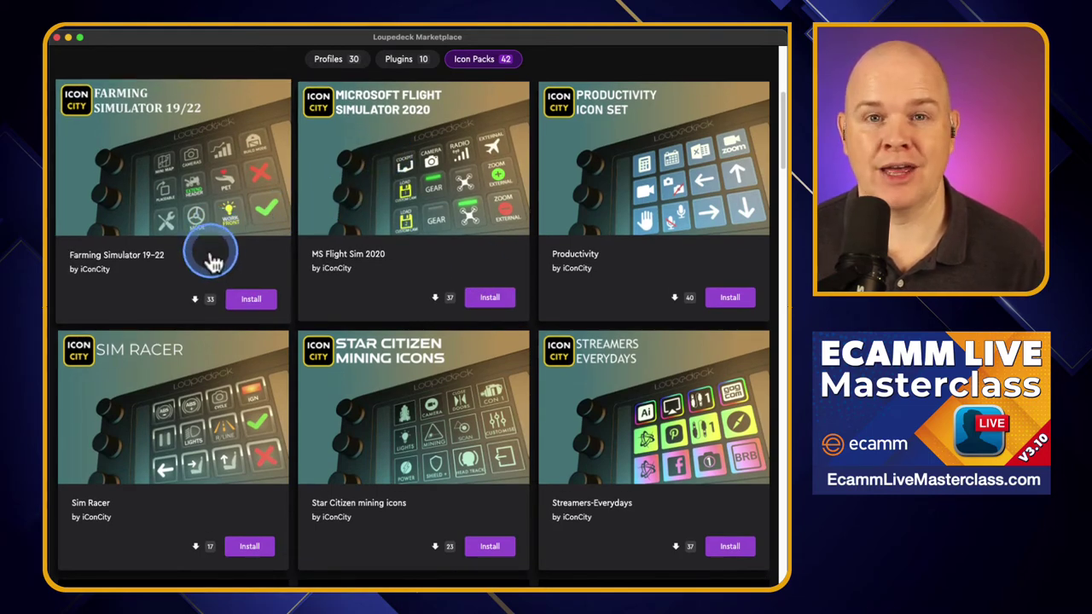
scroll(214, 341, down, 10)
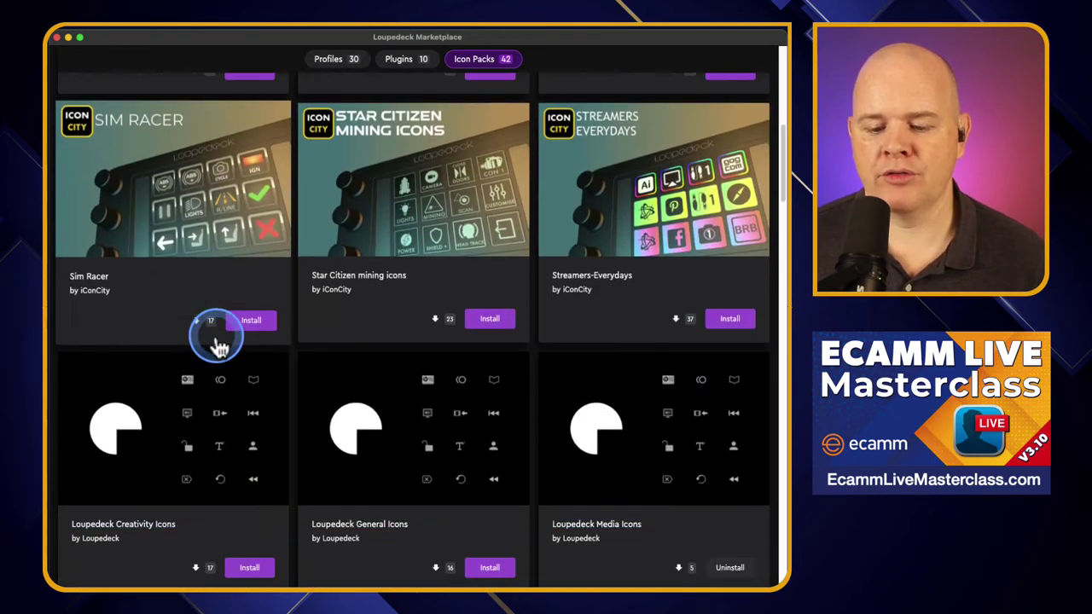
scroll(219, 345, down, 4)
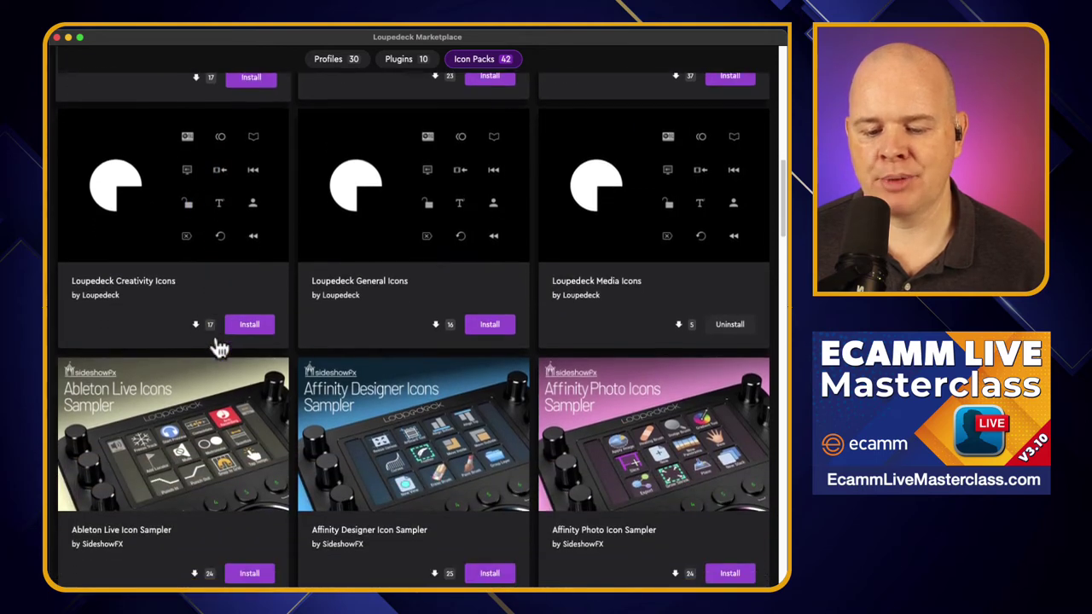
scroll(220, 346, down, 2)
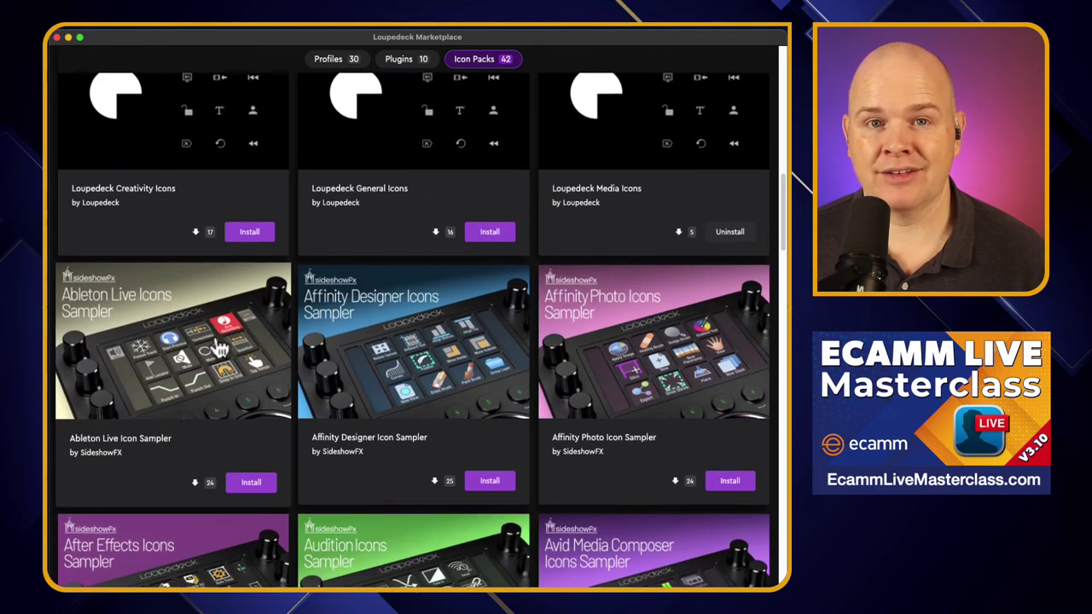
Examine the SideshowFX icon samplers for Ableton Live, Affinity Designer and Affinity Photo.
scroll(219, 346, down, 3)
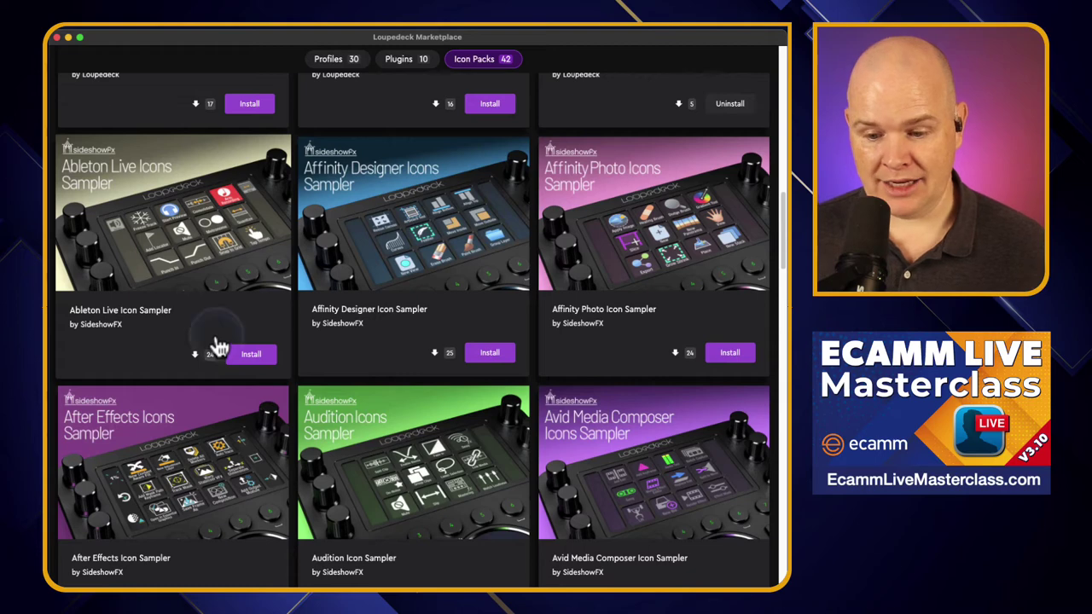
click(231, 290)
scroll(195, 289, down, 1)
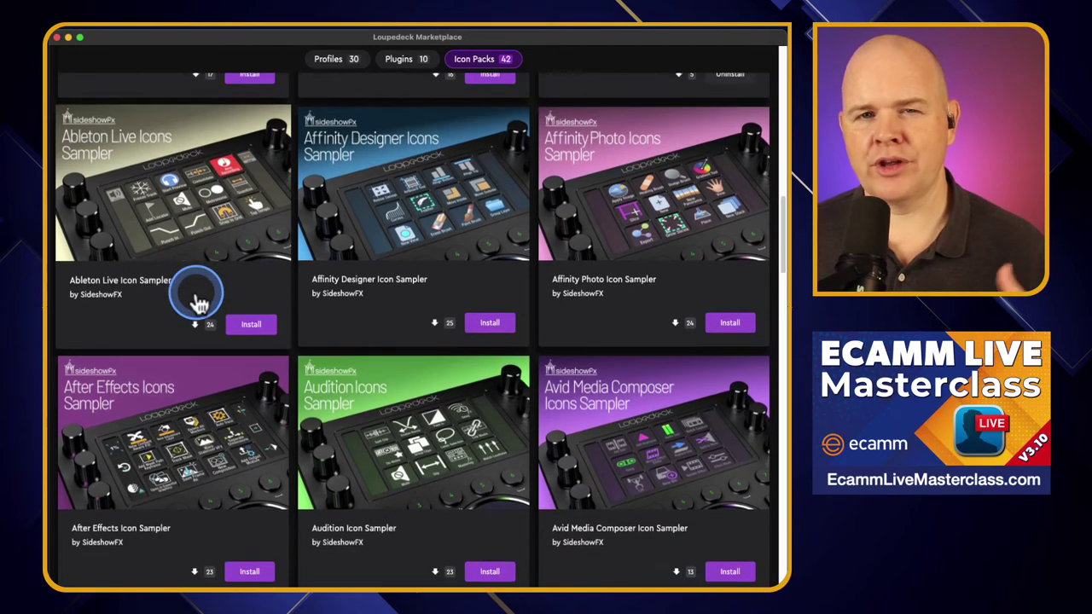
click(197, 293)
scroll(195, 296, down, 1)
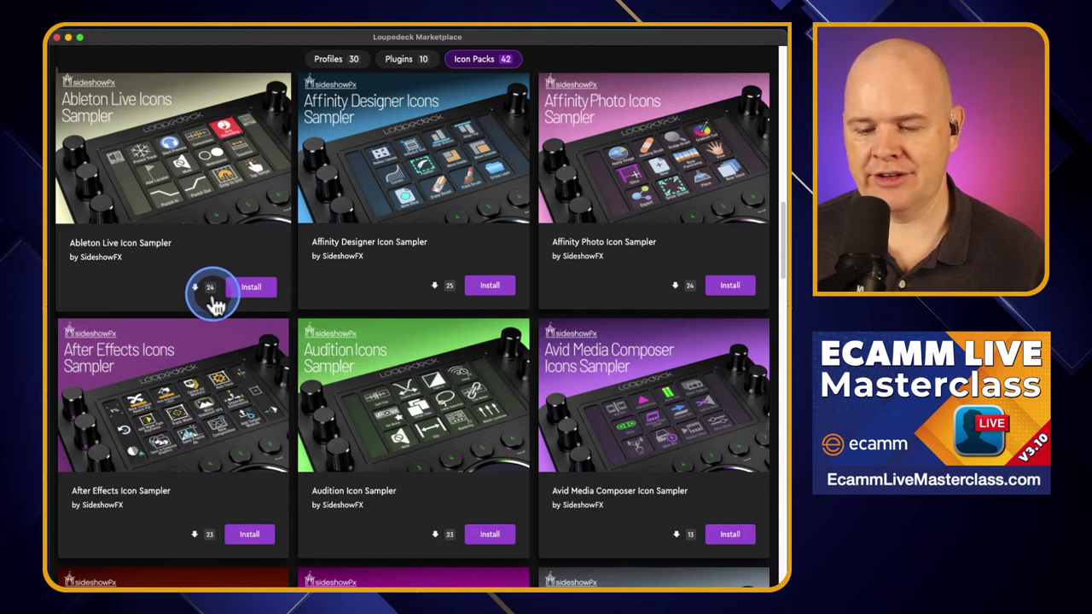
click(203, 180)
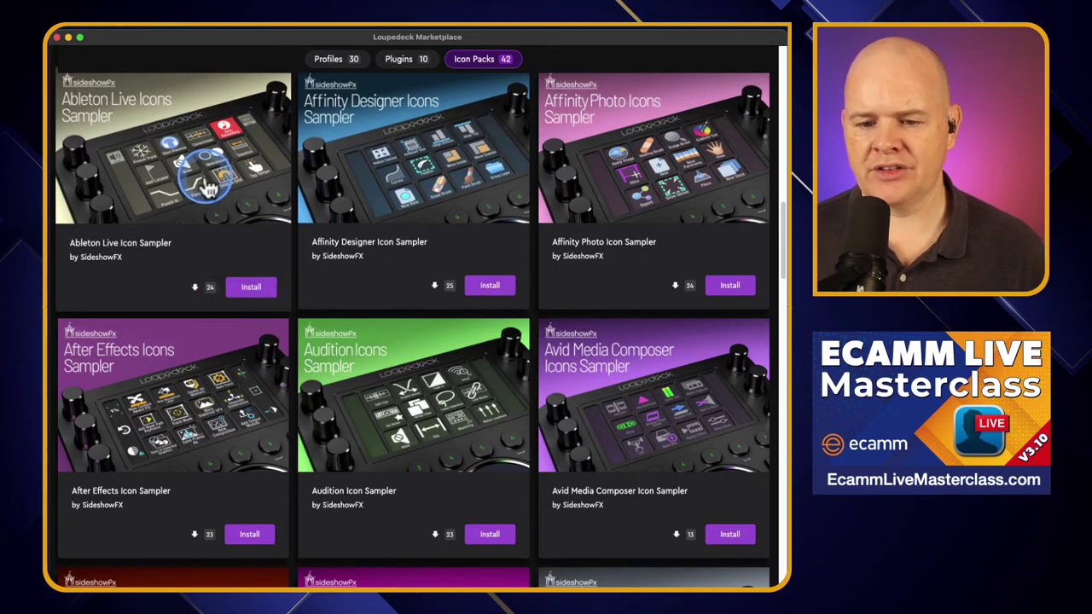
scroll(405, 218, down, 2)
click(407, 222)
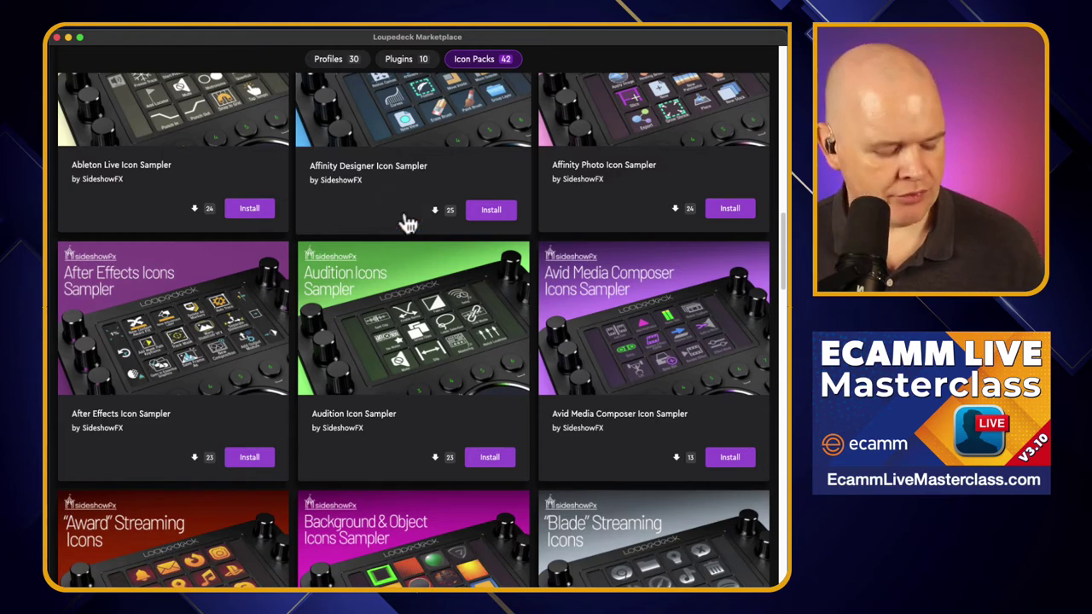
scroll(401, 224, up, 2)
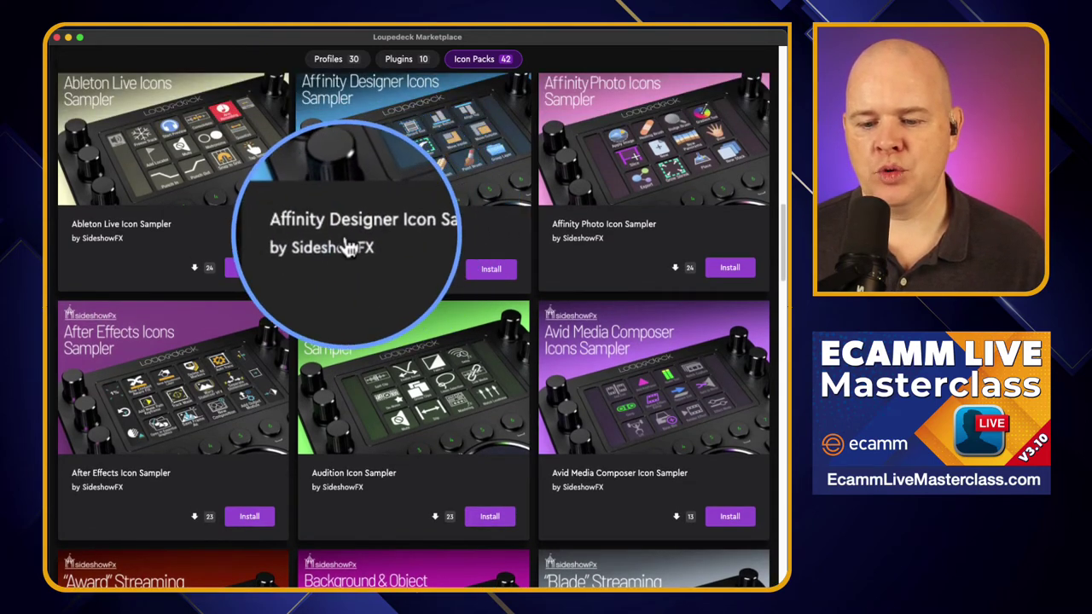
click(408, 239)
scroll(409, 243, up, 2)
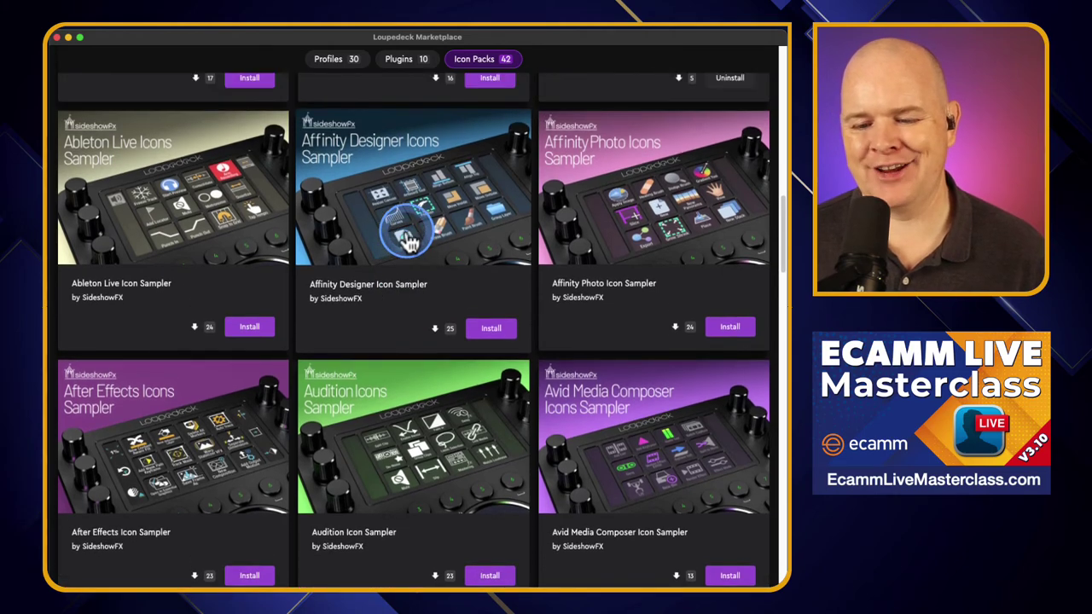
Examine the remaining SideshowFX icon packs, from the After Effects and Audition samplers through to the Microsoft Office and streaming sets.
scroll(409, 241, down, 5)
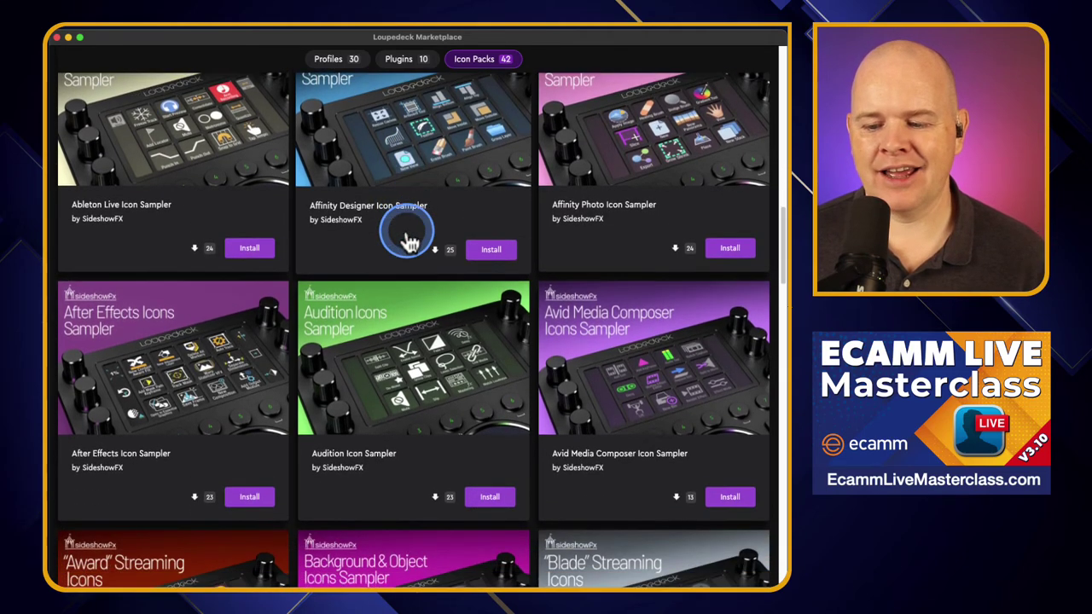
scroll(409, 242, down, 3)
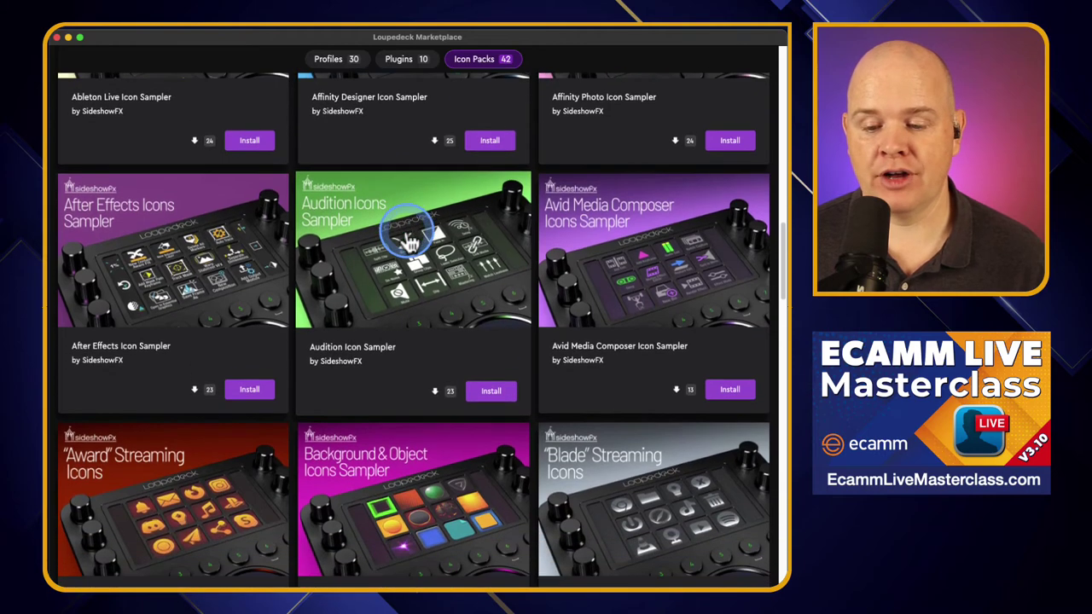
scroll(410, 242, down, 1)
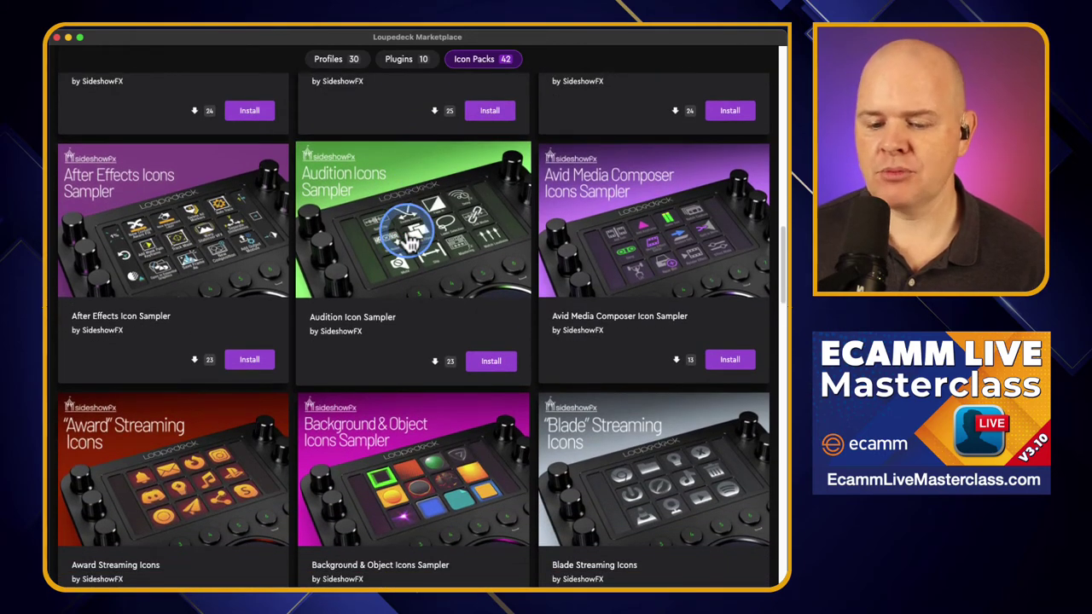
scroll(410, 243, down, 2)
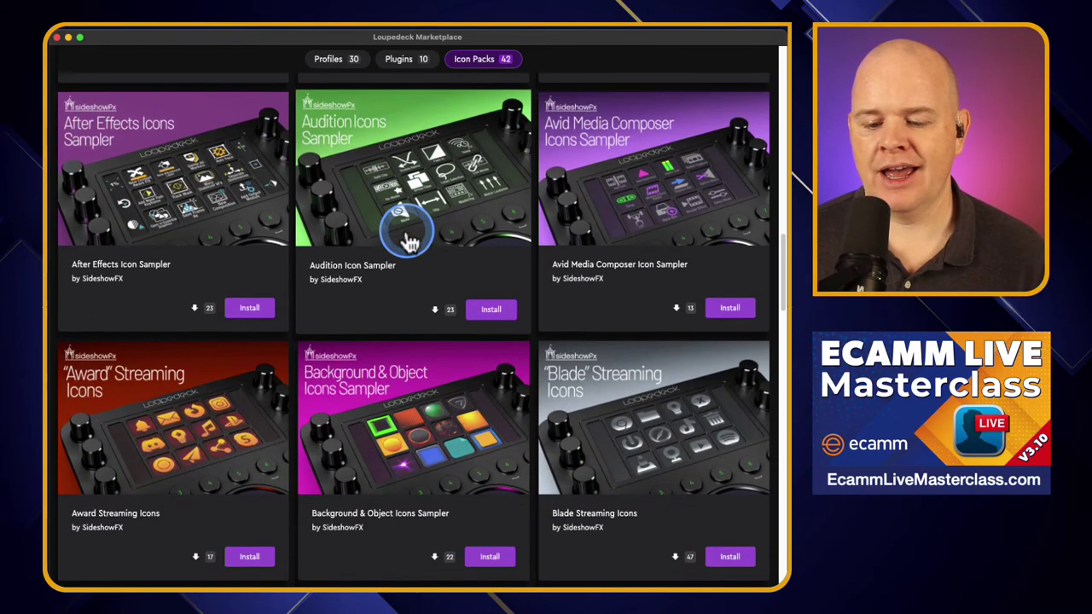
scroll(399, 246, down, 1)
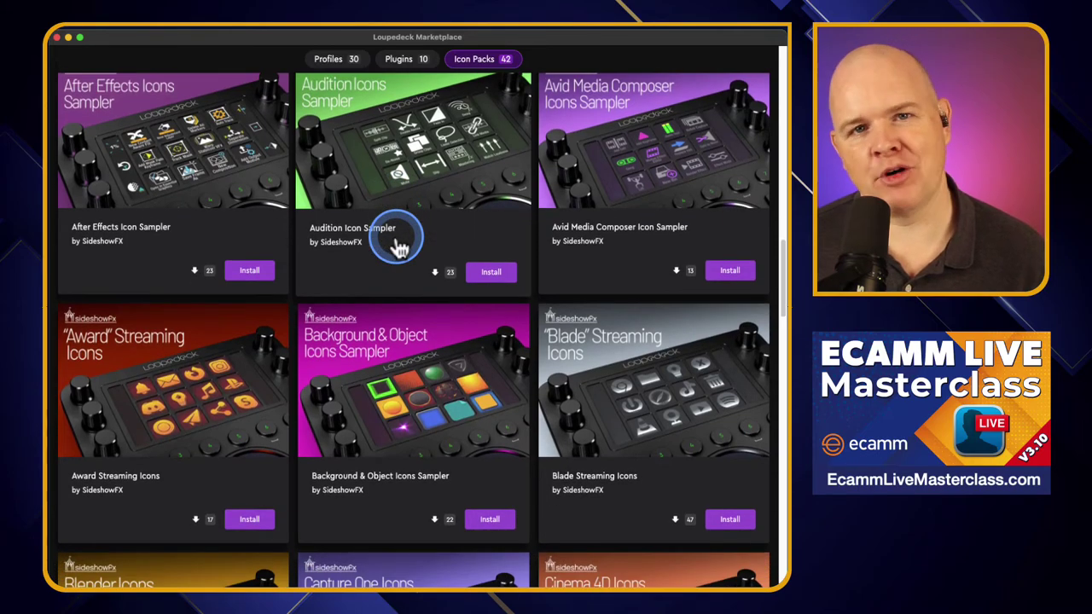
scroll(399, 246, down, 4)
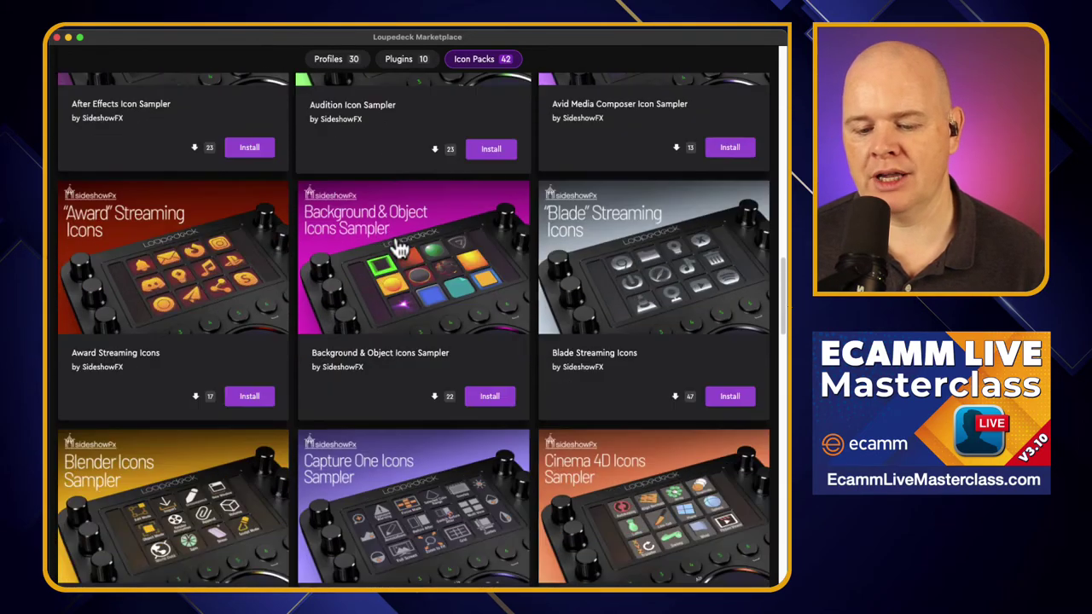
scroll(399, 246, down, 10)
scroll(400, 246, down, 15)
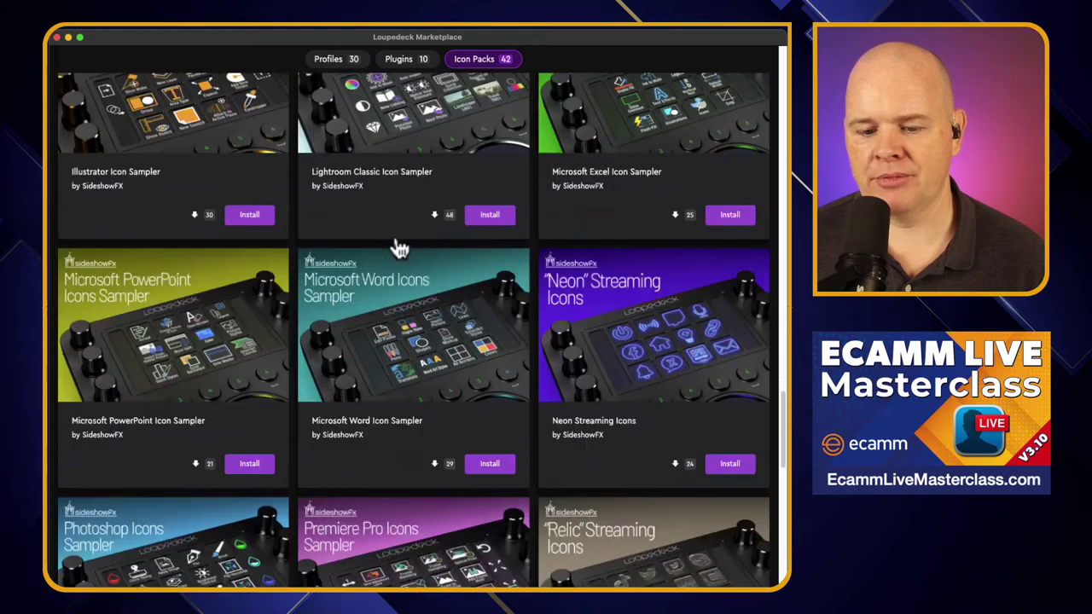
Open the Photoshop Icon Sampler's details and follow its homepage link to the SideshowFX website.
scroll(399, 245, down, 10)
click(161, 299)
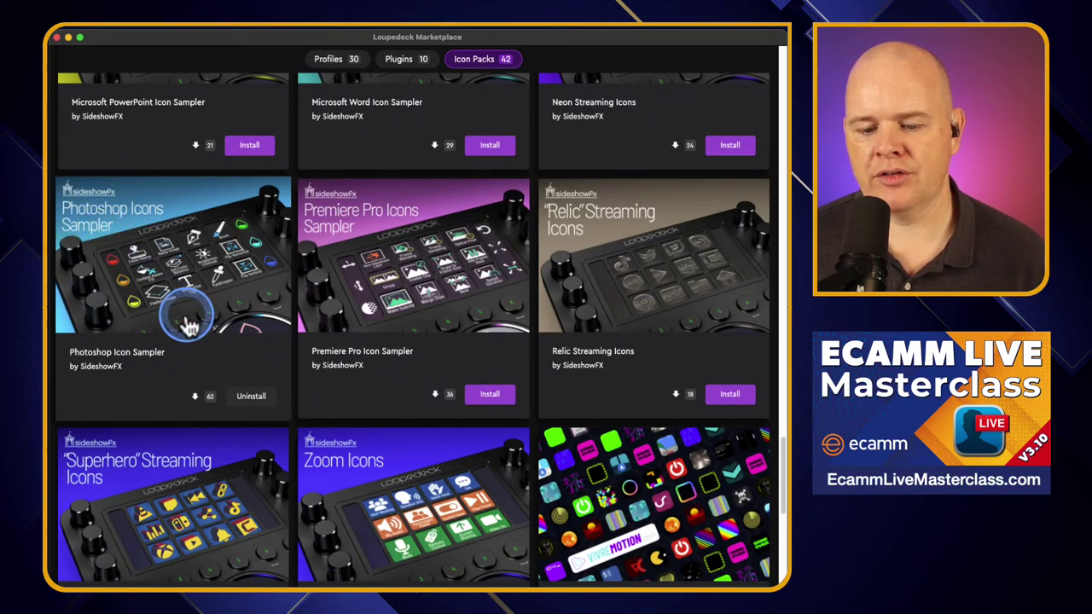
click(187, 322)
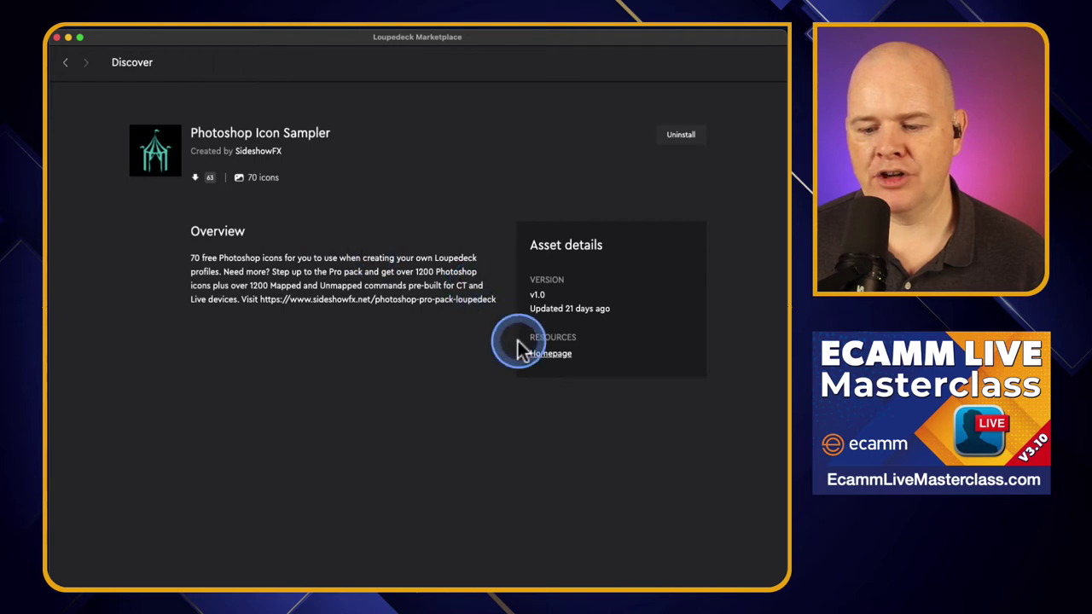
click(556, 358)
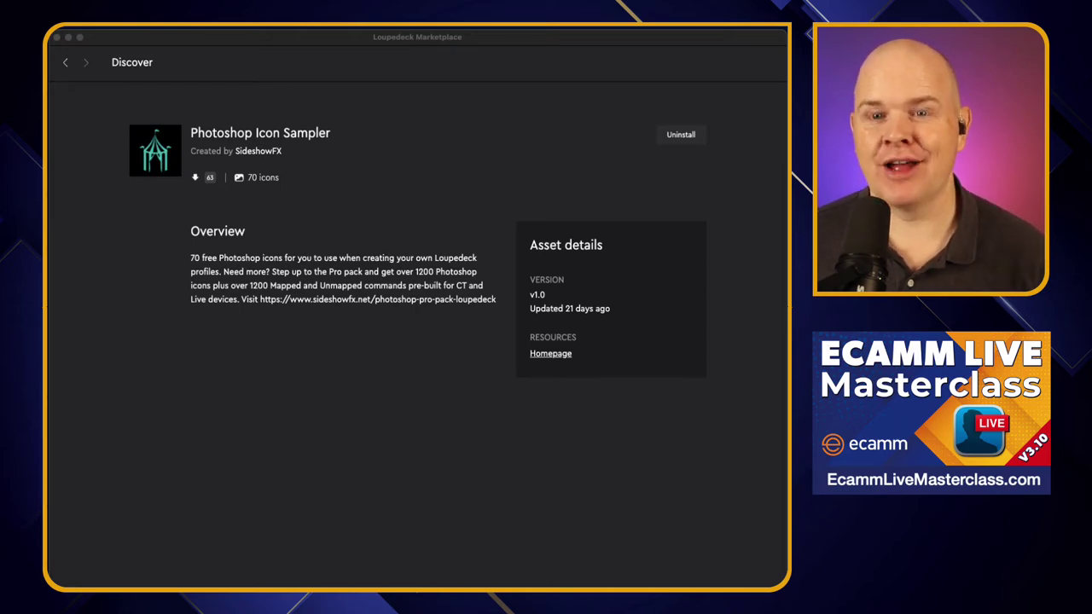
drag(499, 37, 642, 19)
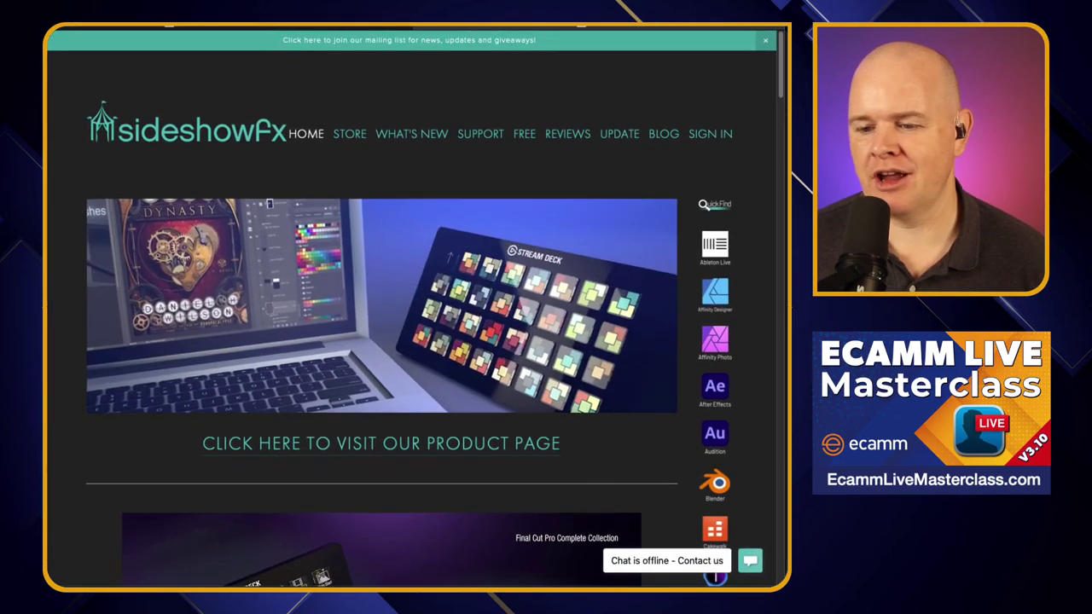
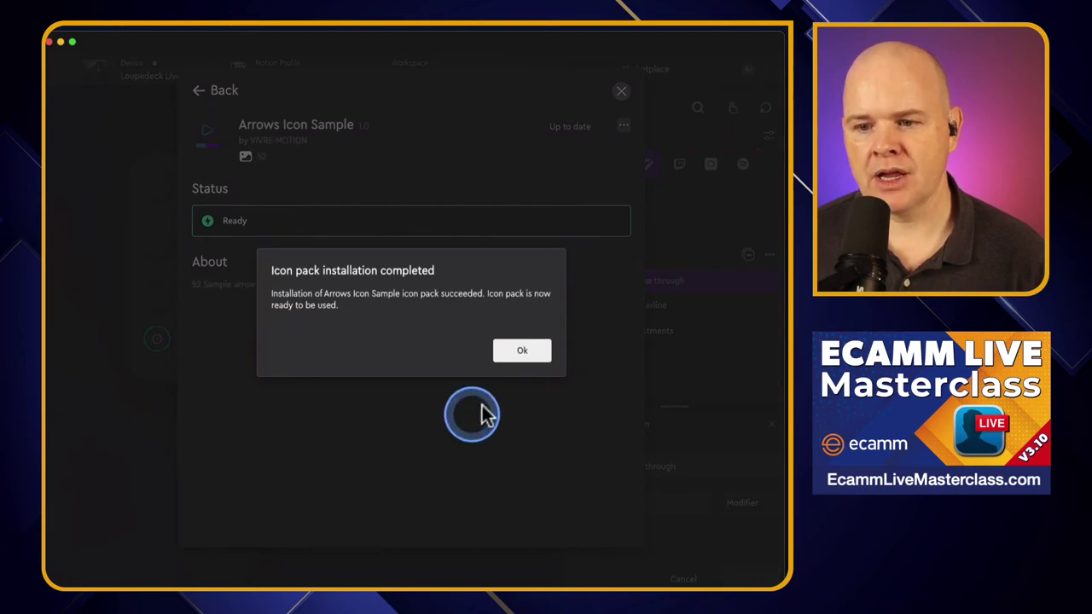
Acknowledge the completed installation of the Arrows Icon Sample pack and close its details.
click(520, 351)
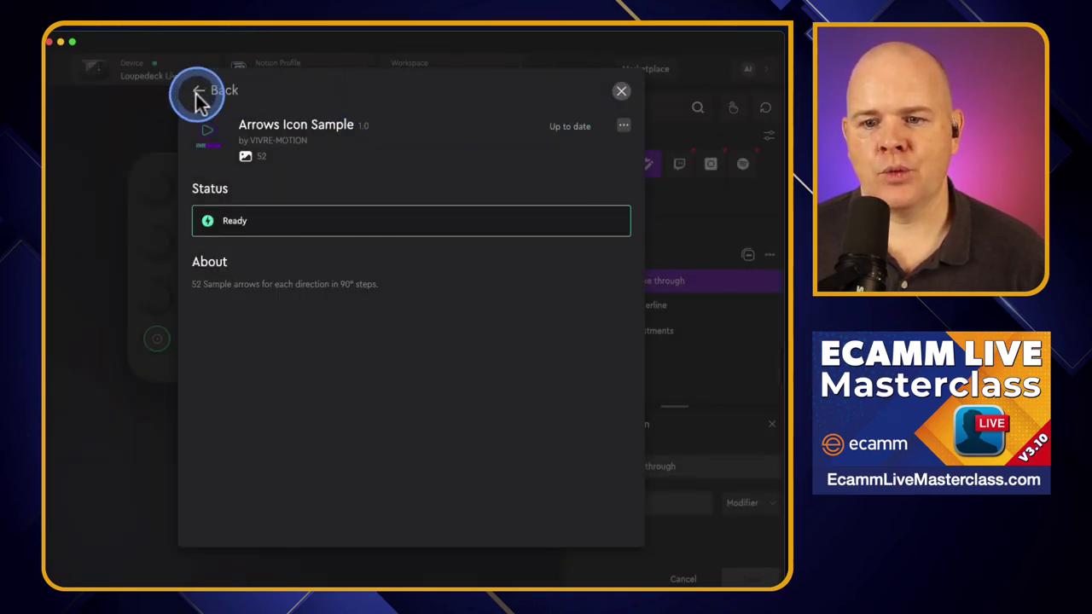
click(621, 92)
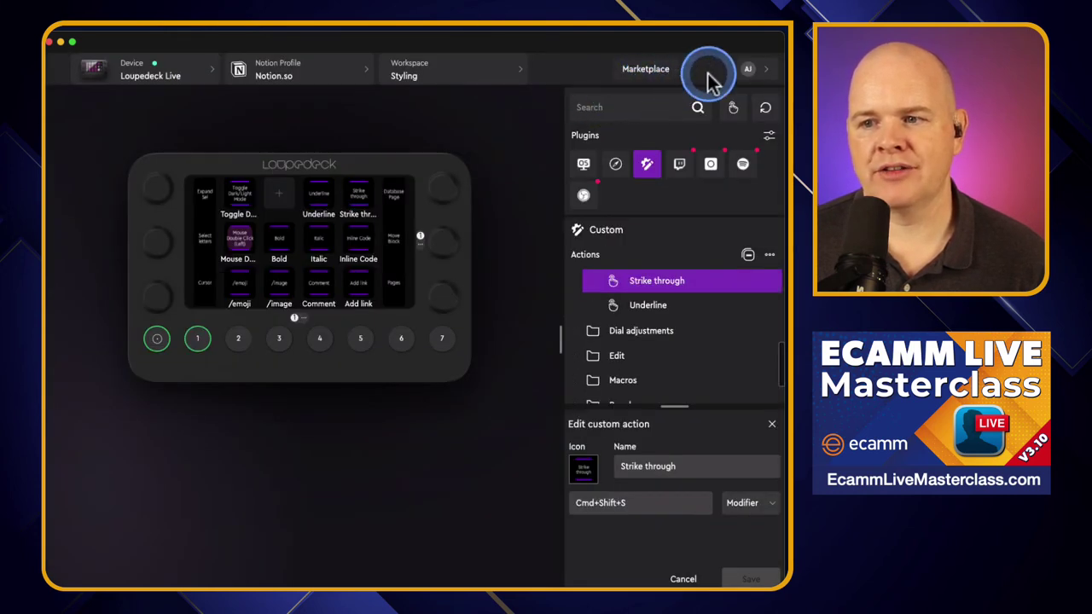
Open the Plugins and Assets manager, filter it to plugins and examine the status of every installed plugin.
click(771, 78)
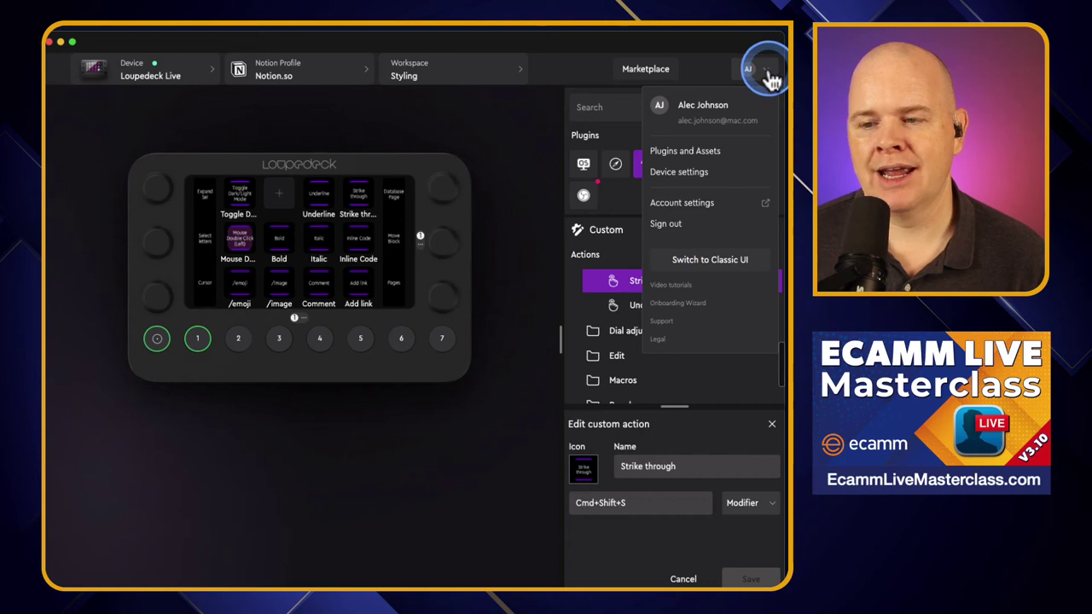
click(697, 153)
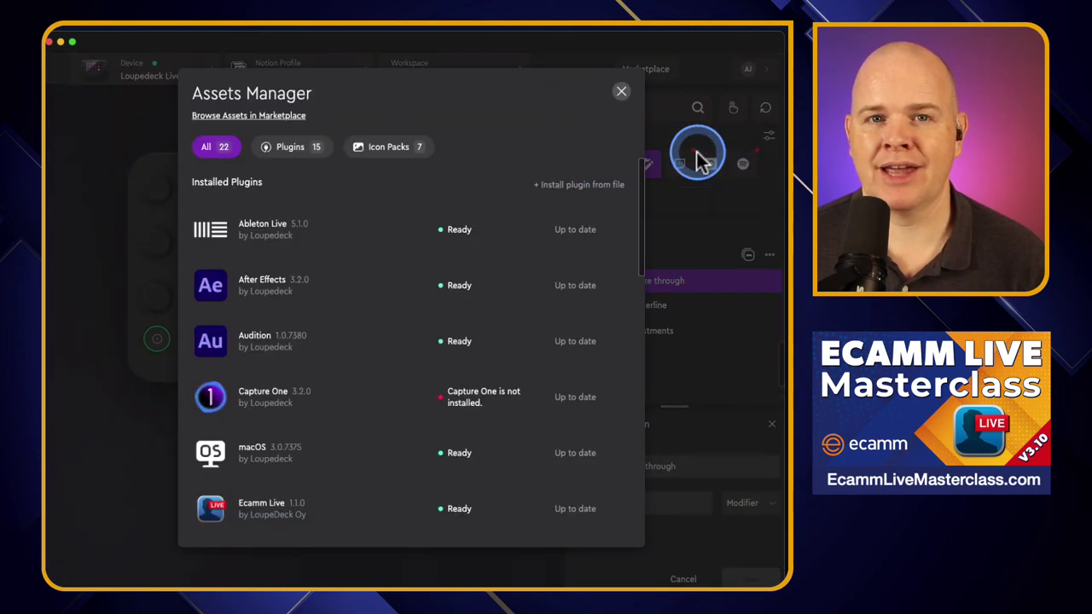
click(532, 207)
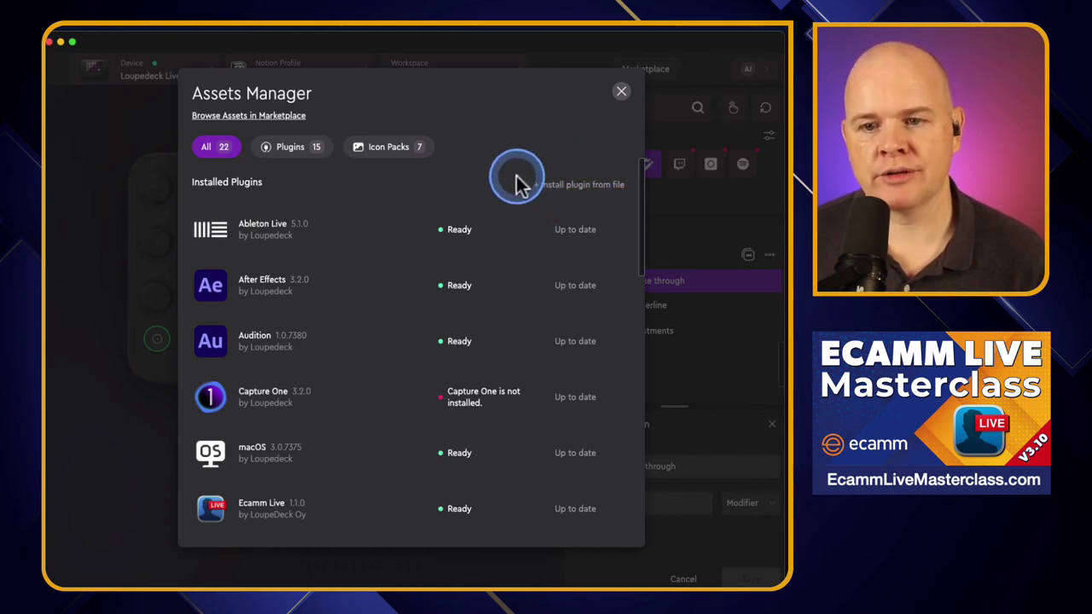
click(292, 153)
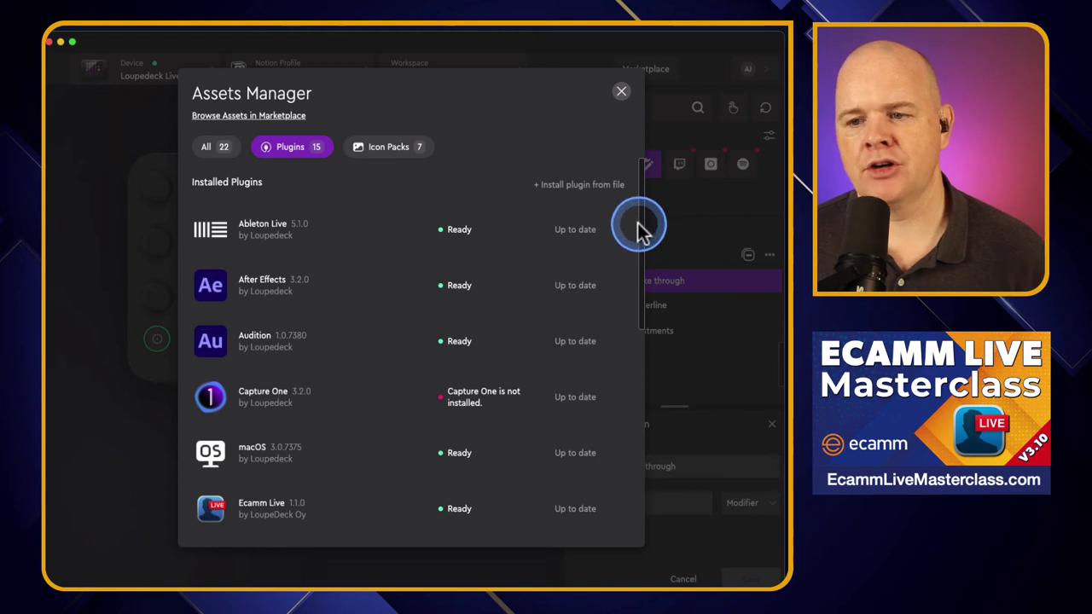
drag(640, 222, 643, 282)
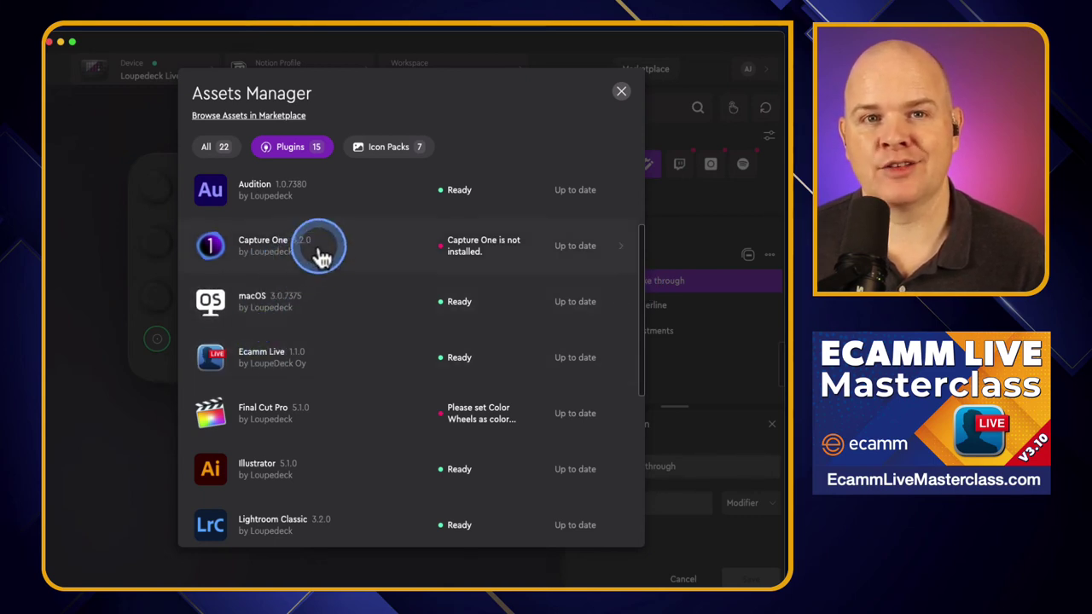
drag(642, 256, 640, 419)
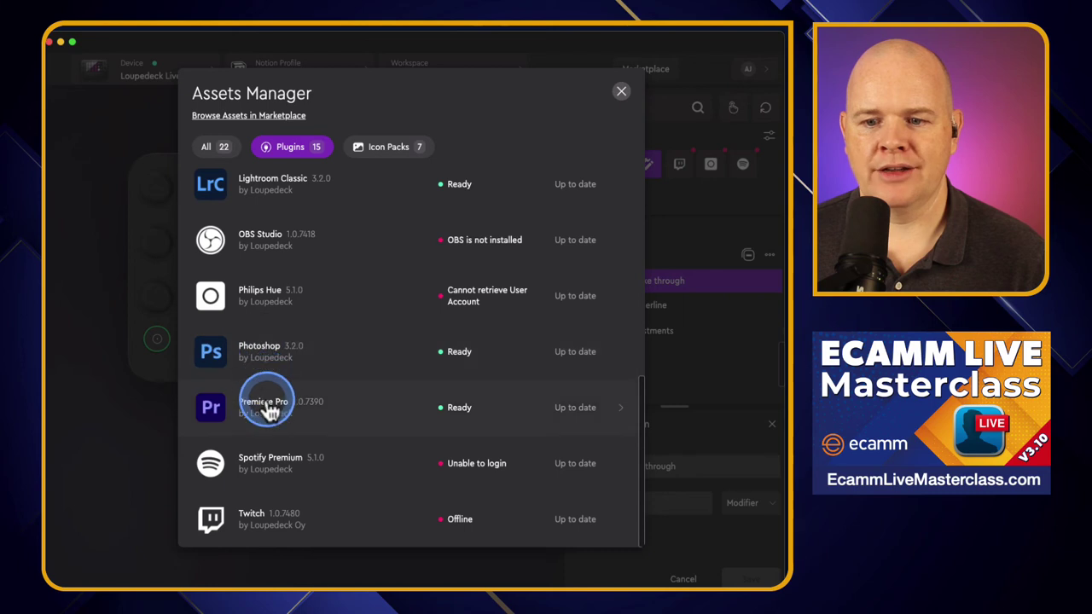
Filter the installed assets to icon packs, inspect the Arrows Icon Sample pack's details and management options, and close the Assets Manager.
click(403, 154)
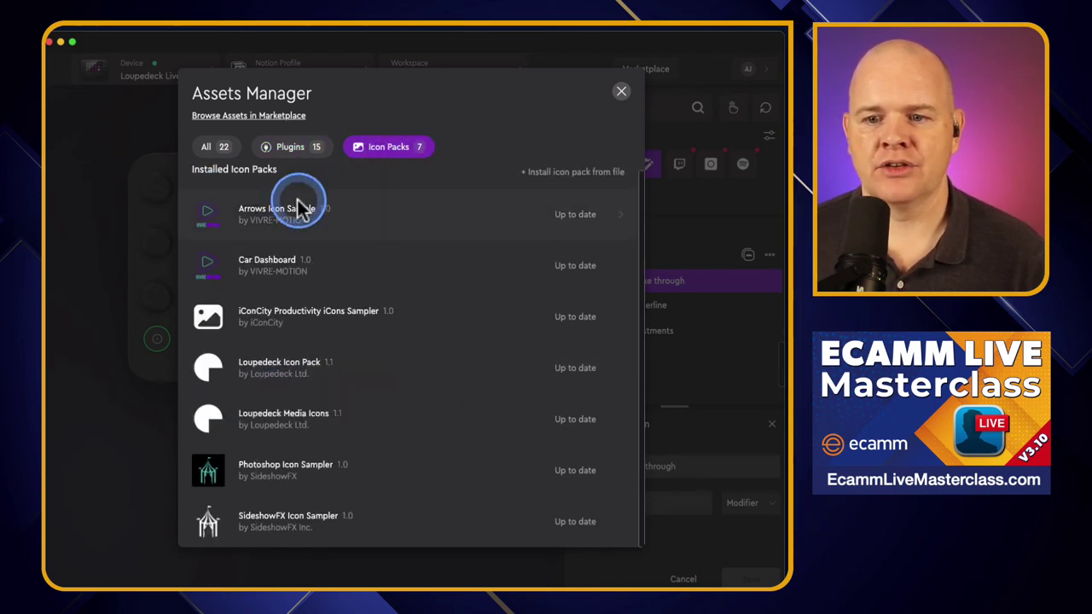
click(240, 222)
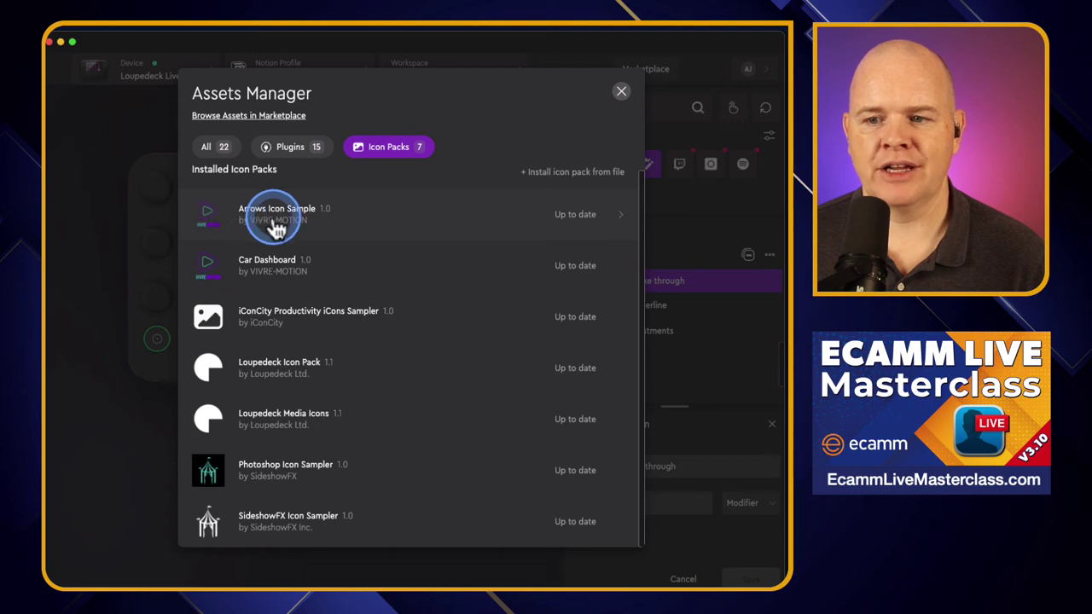
click(594, 218)
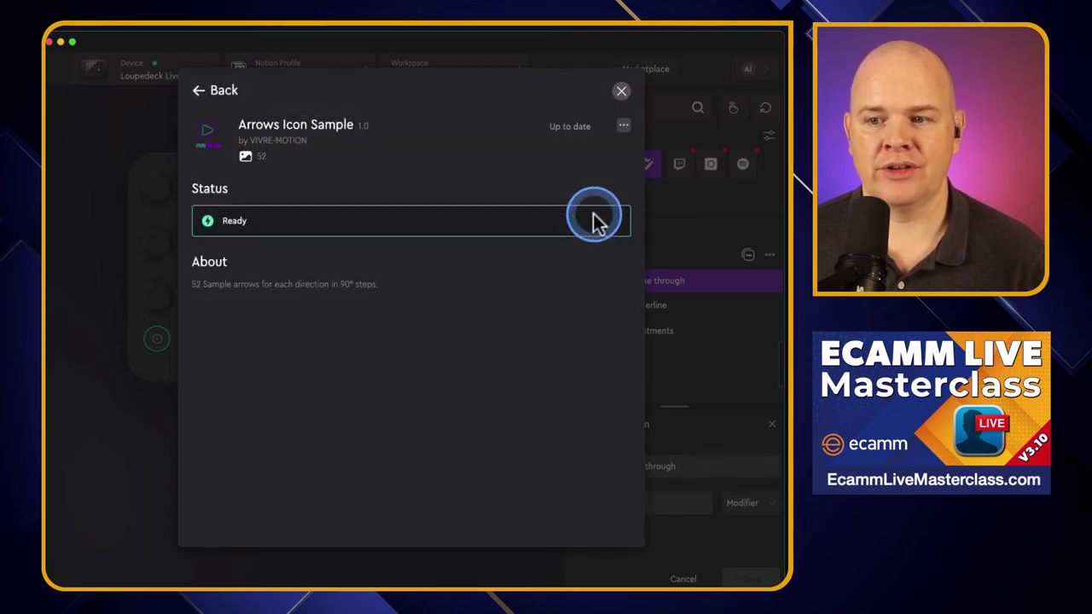
click(624, 128)
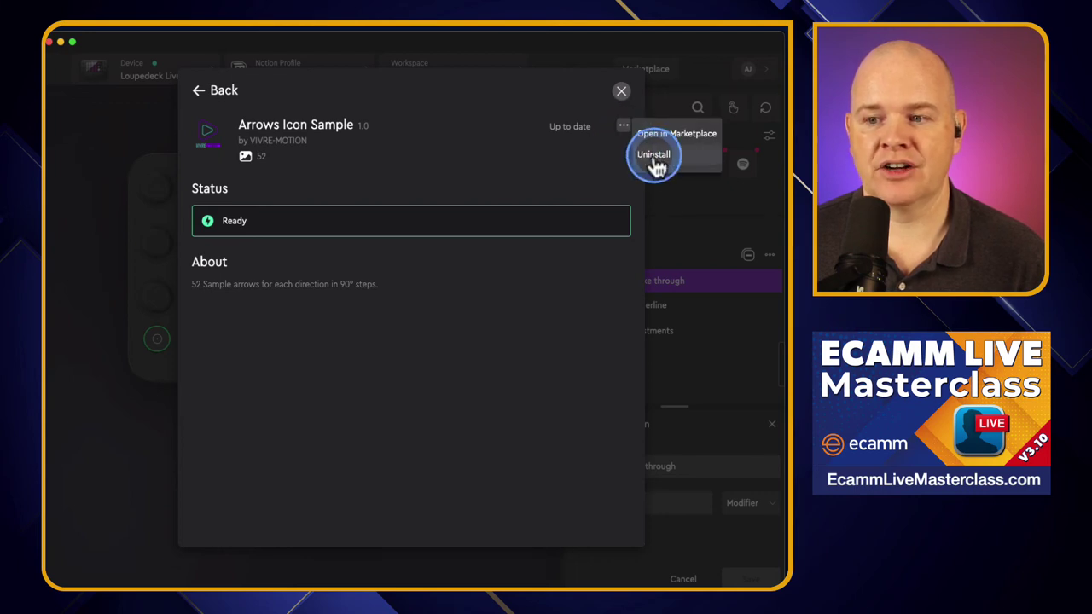
click(654, 157)
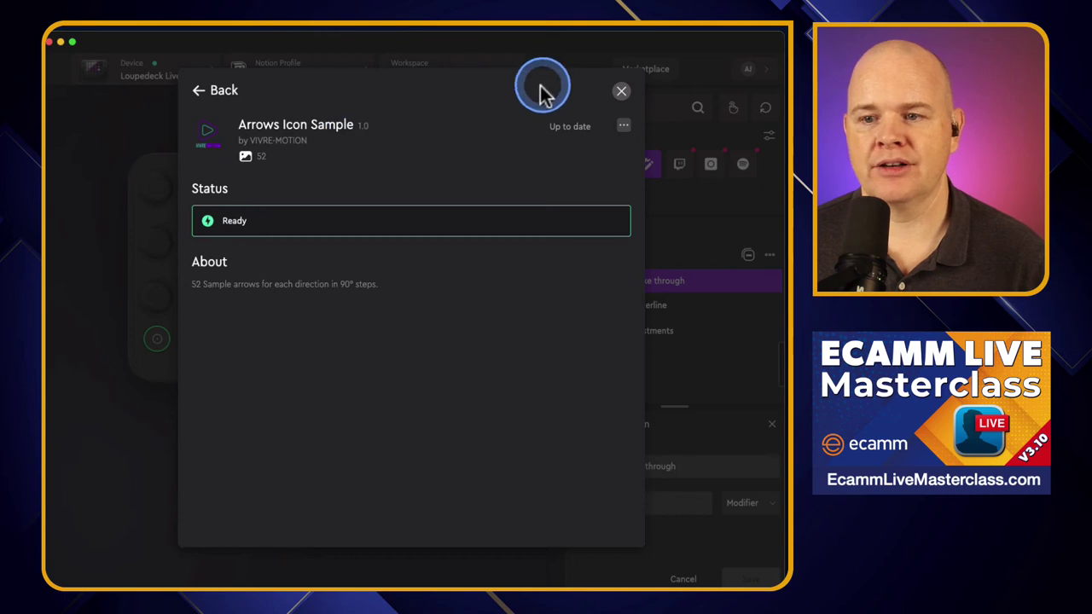
click(201, 94)
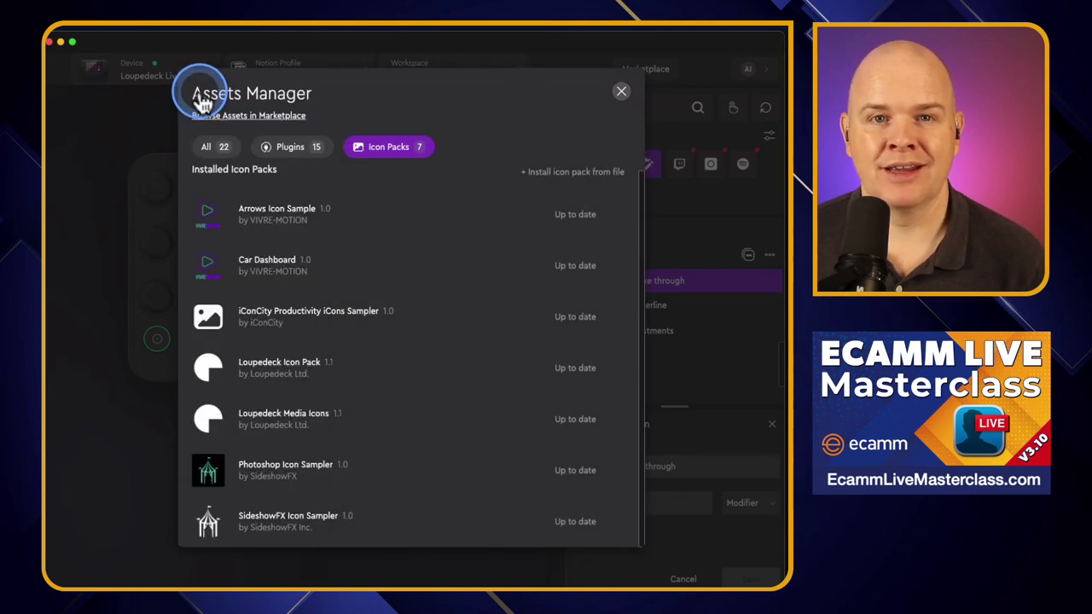
click(622, 92)
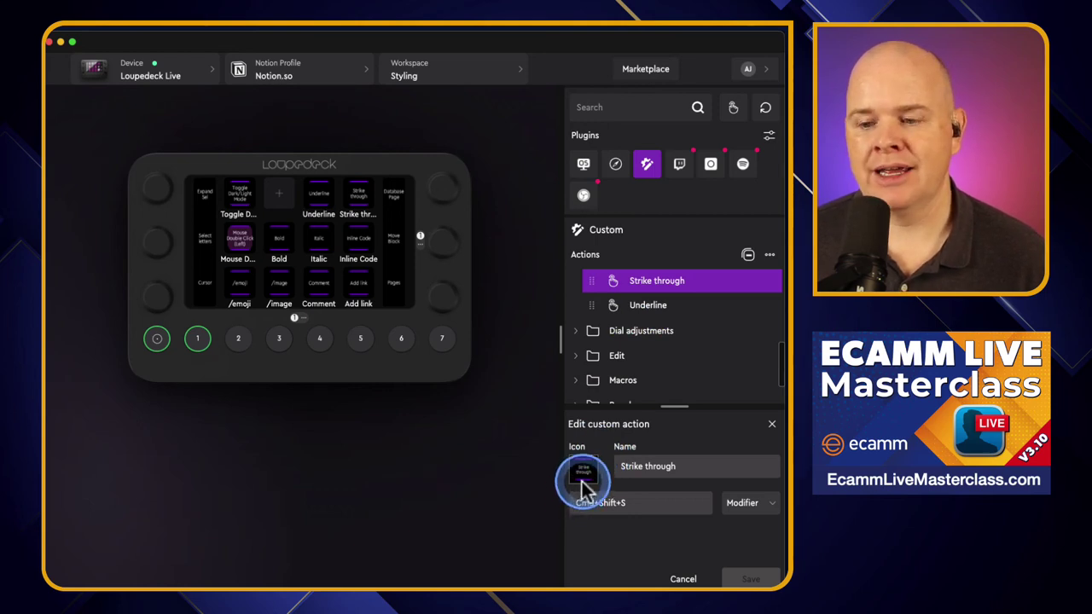
Select the Underline custom action and open its icon for editing.
click(649, 304)
click(652, 284)
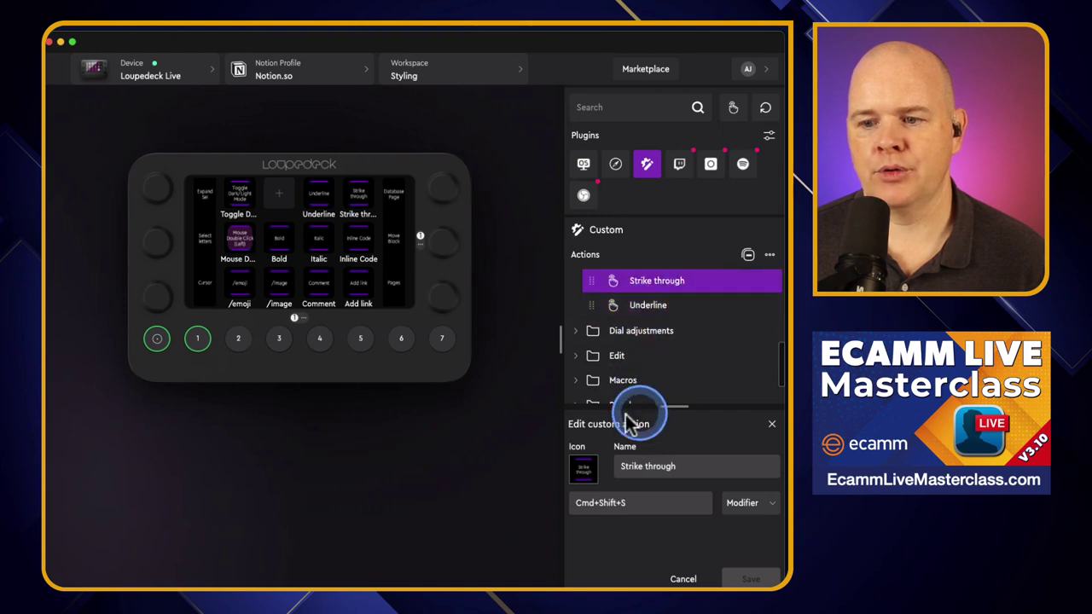
click(651, 309)
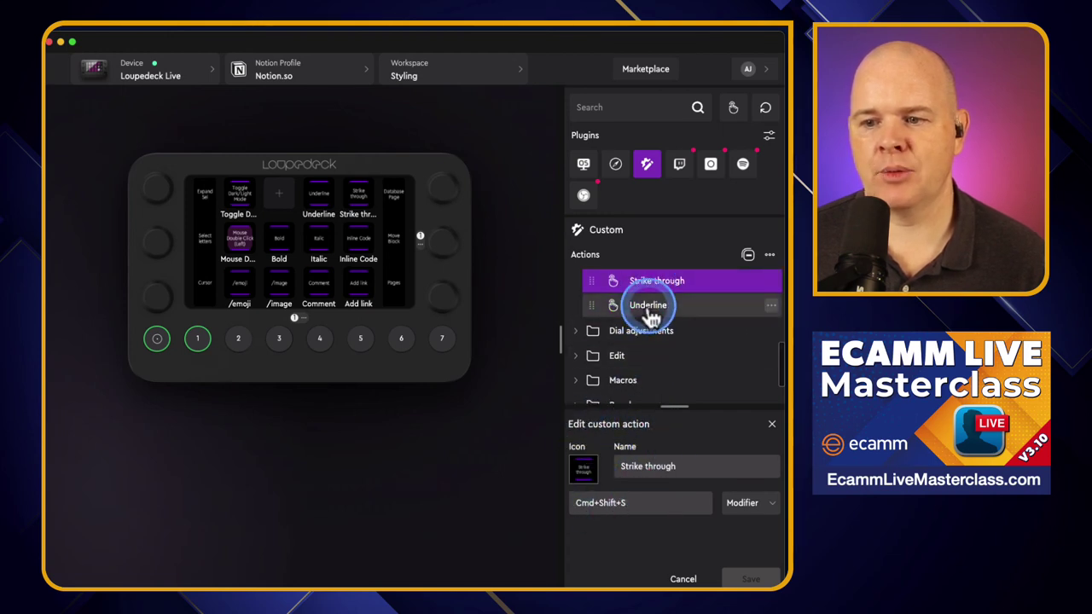
click(580, 469)
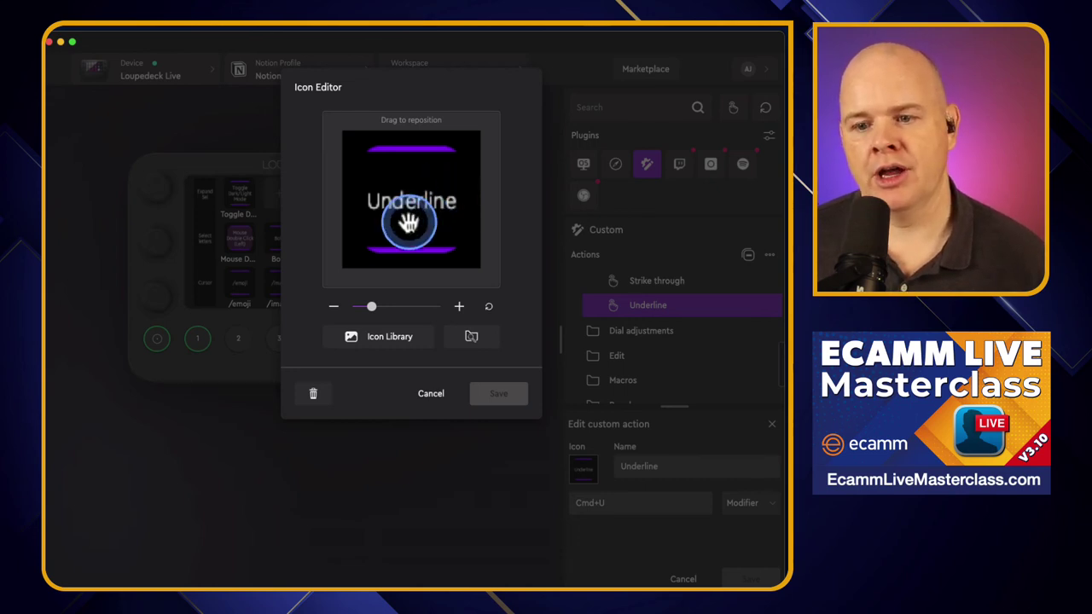
Browse the Arrows Icon Sample and Photoshop Icon Sampler packs in the icon library, and cancel the icon edit.
click(383, 346)
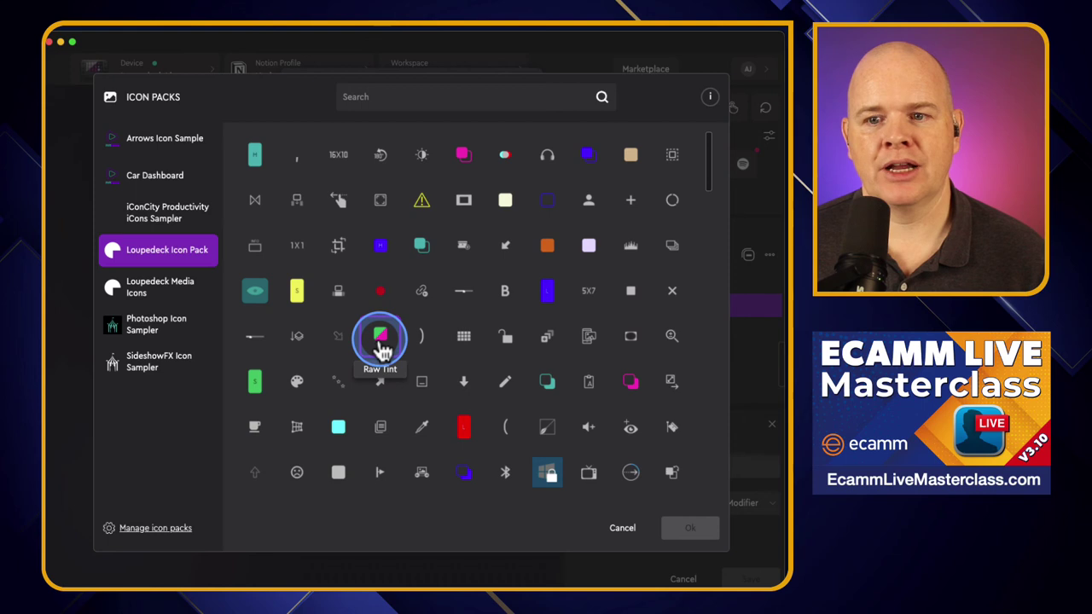
click(164, 147)
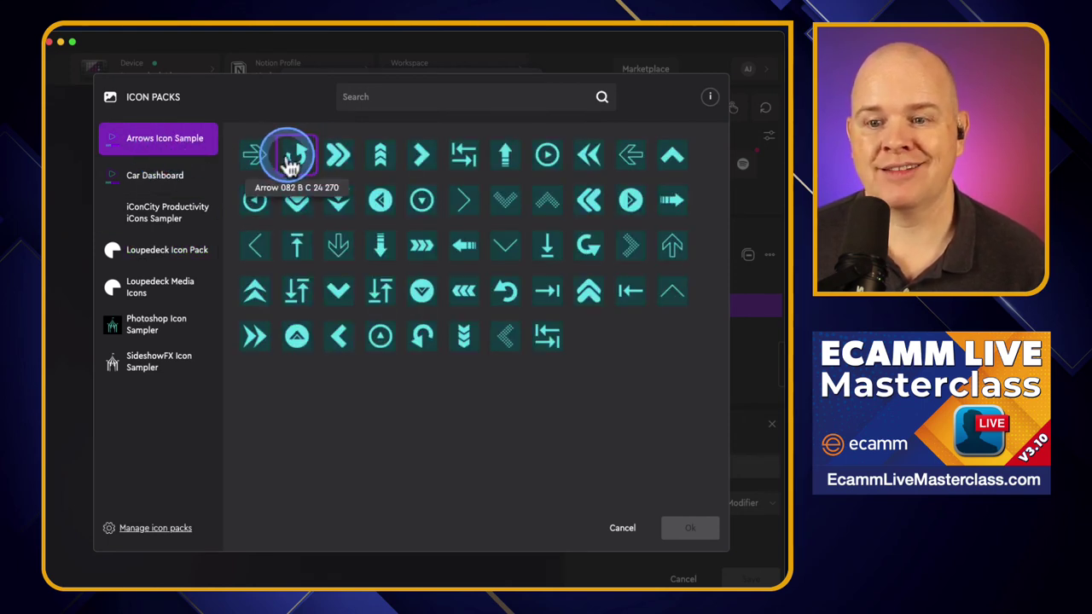
click(142, 329)
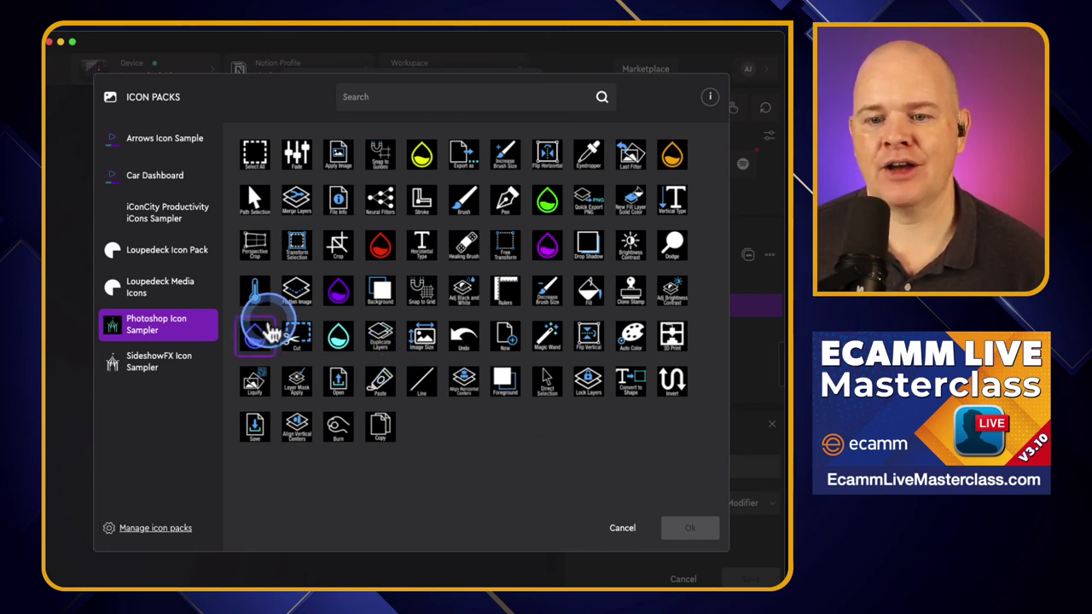
click(622, 528)
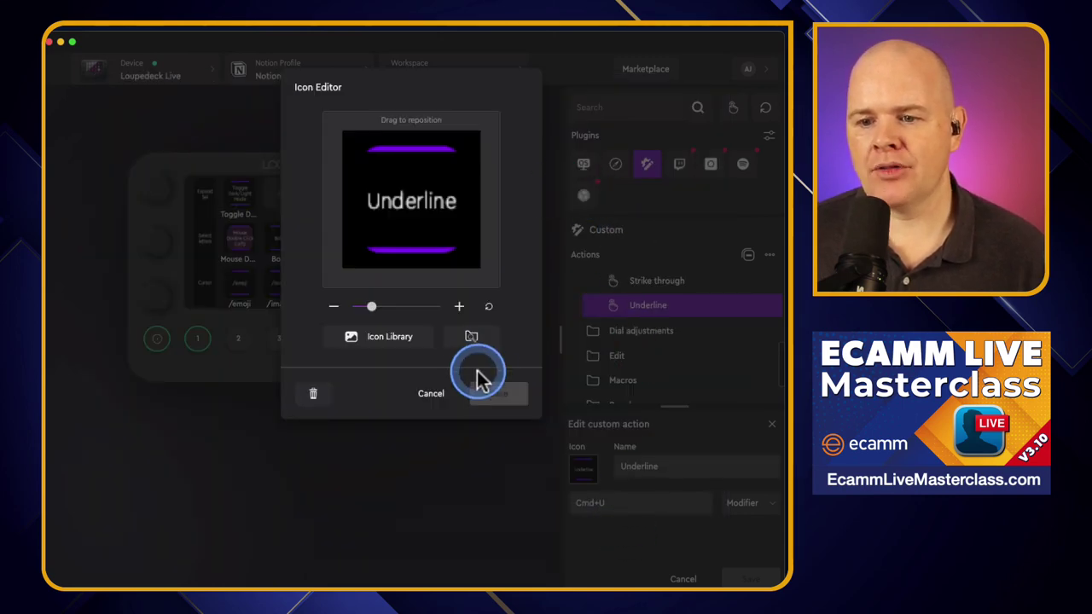
click(433, 399)
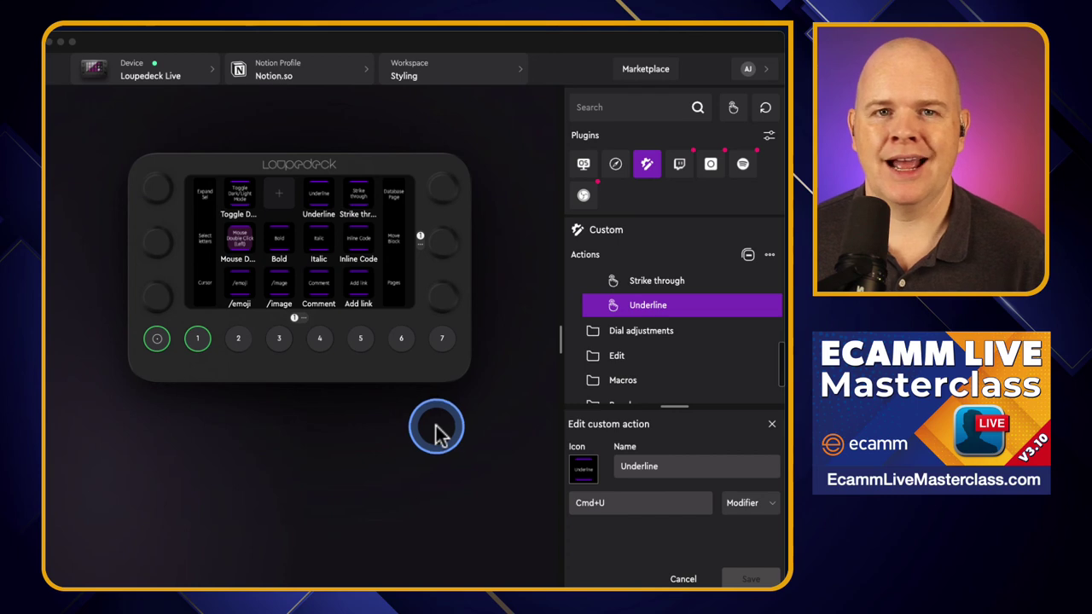
Switch from the Notion profile to the PS simple application profile.
click(356, 74)
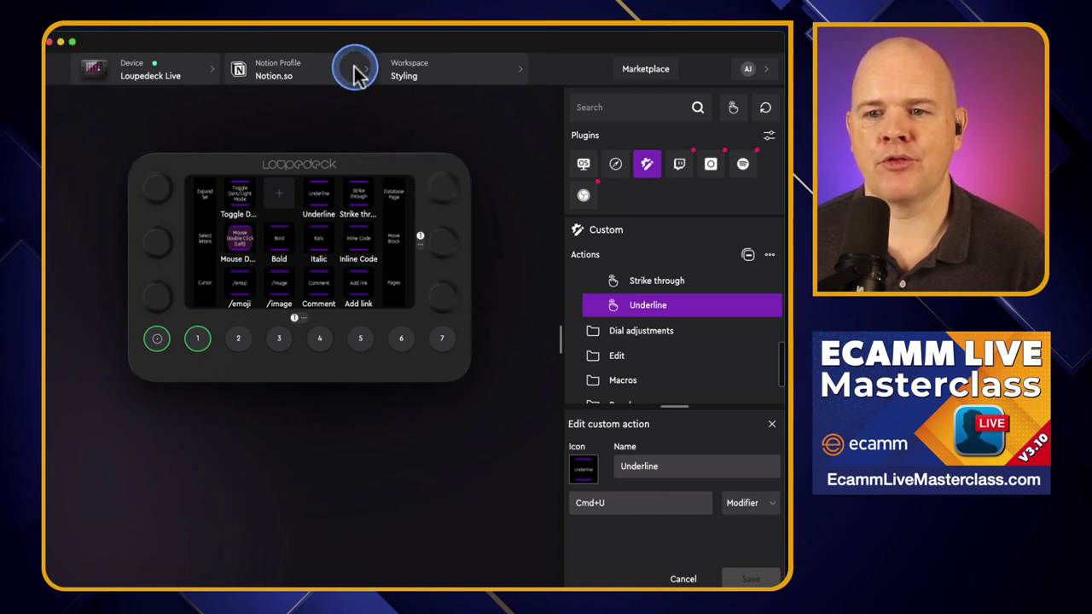
click(362, 73)
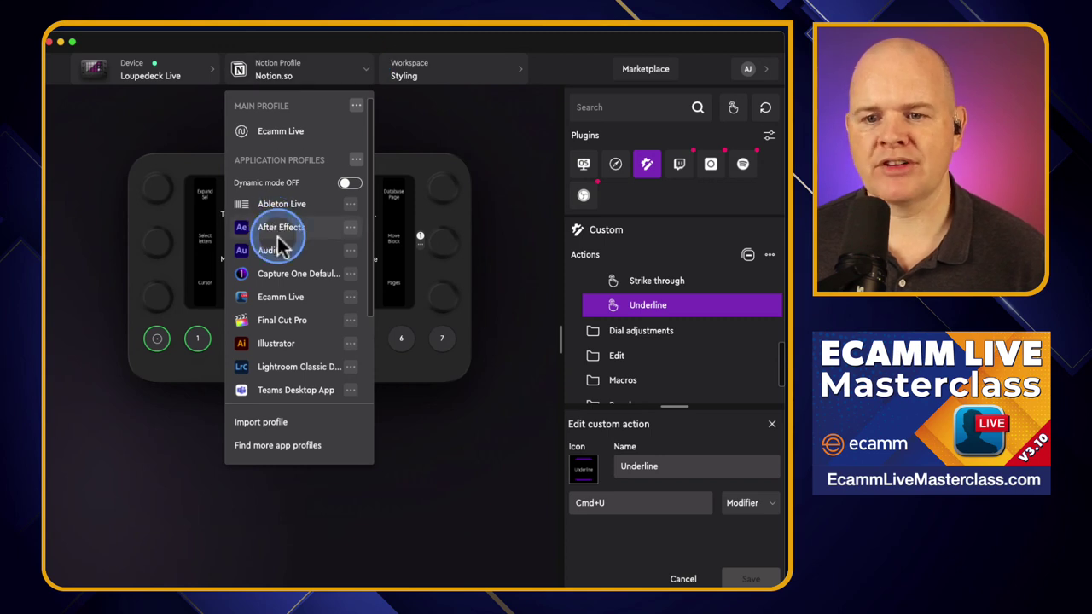
scroll(256, 358, down, 3)
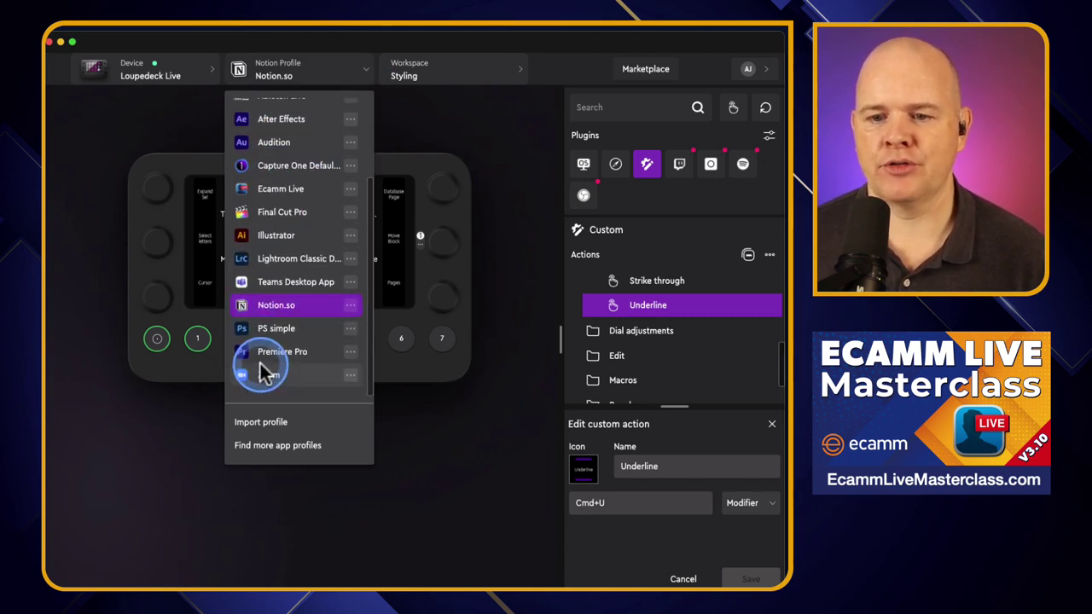
click(266, 337)
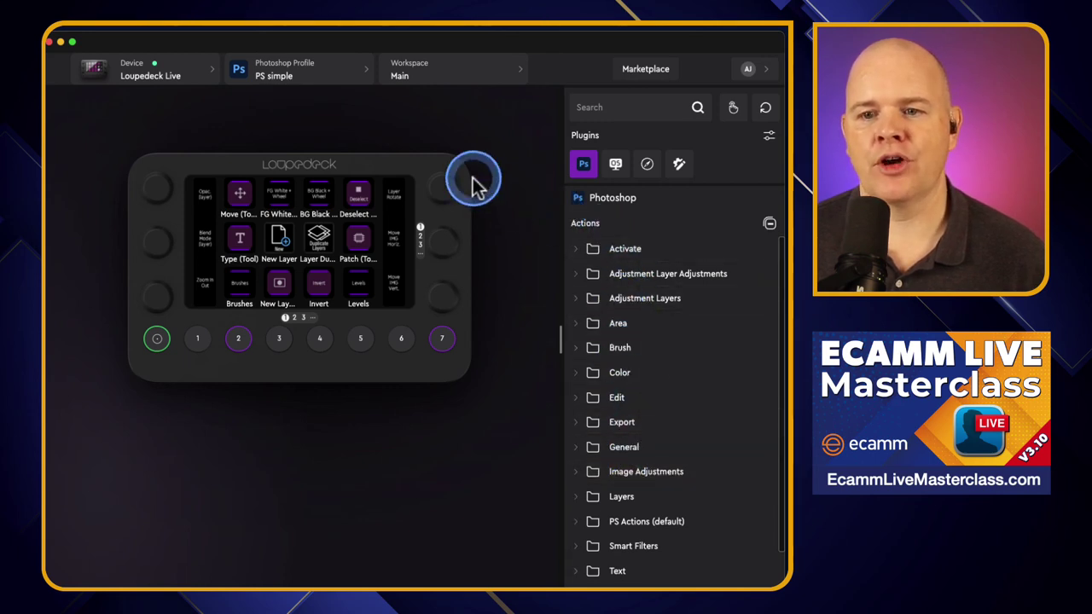
Review the available main profiles and make Default Profile the active main profile.
click(341, 79)
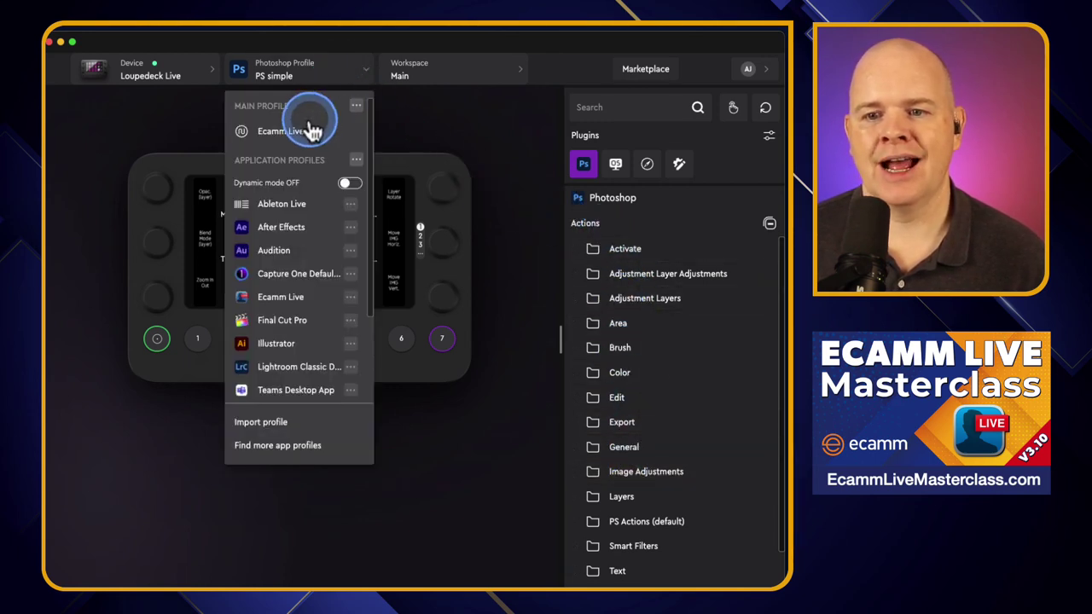
click(357, 107)
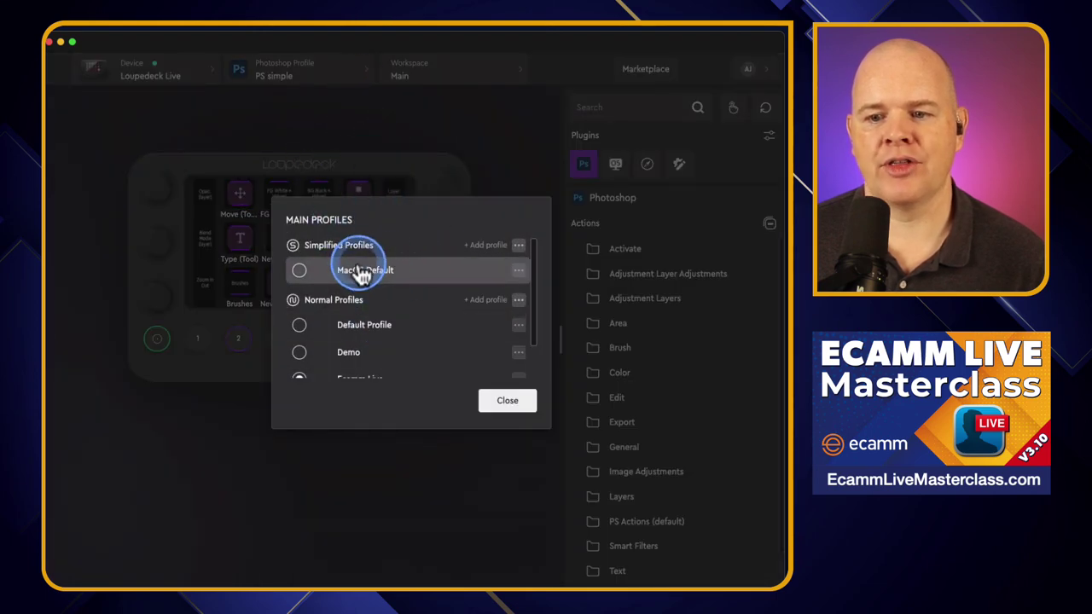
scroll(463, 317, down, 2)
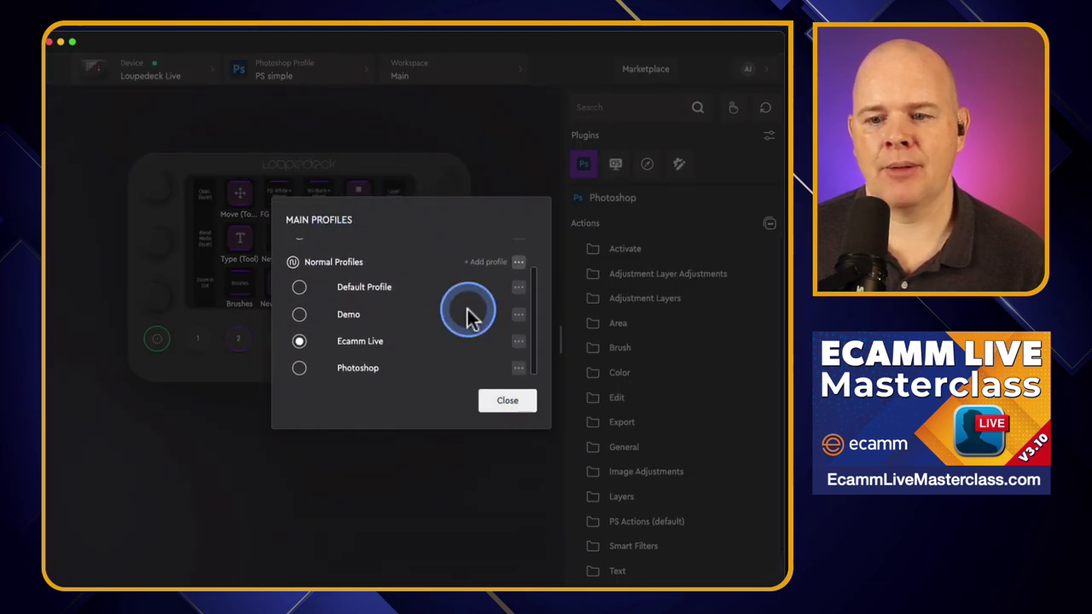
click(300, 285)
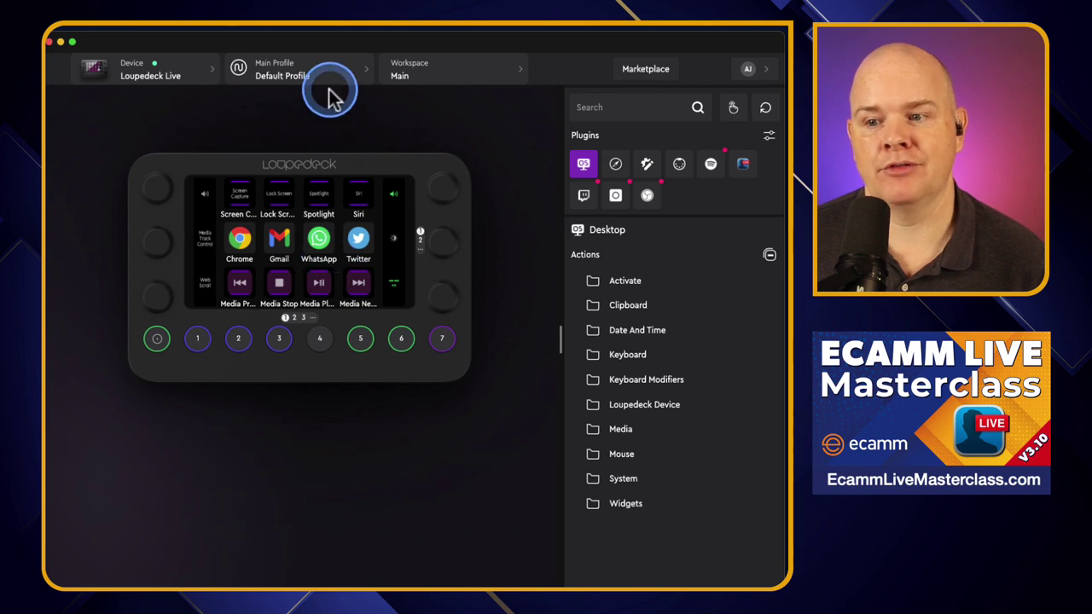
Open the plugin settings of the Default Profile and examine which universal plugins are shown in the action panel.
click(768, 138)
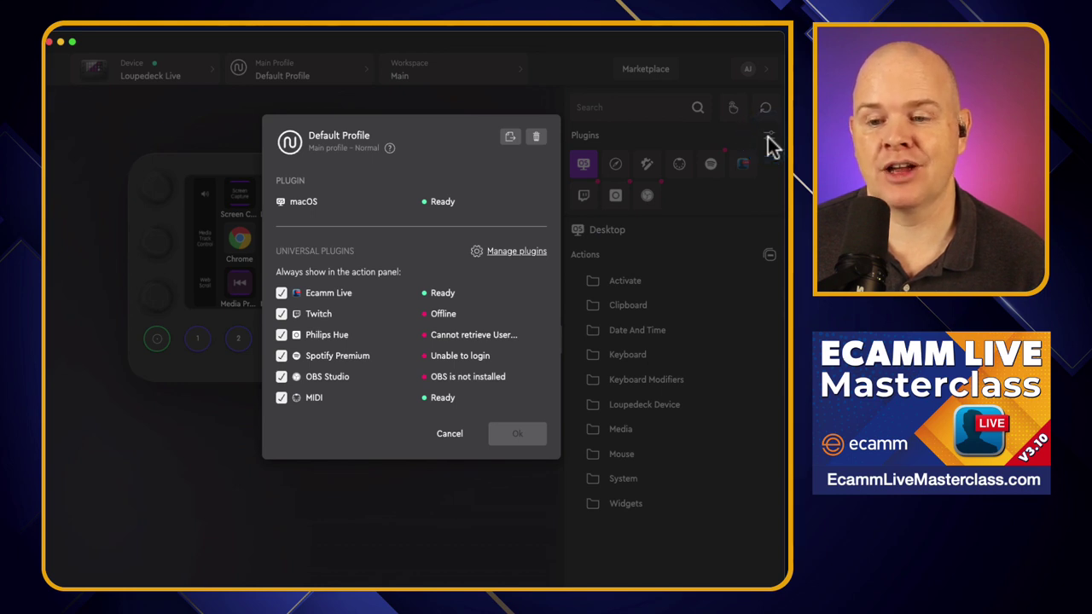
click(769, 139)
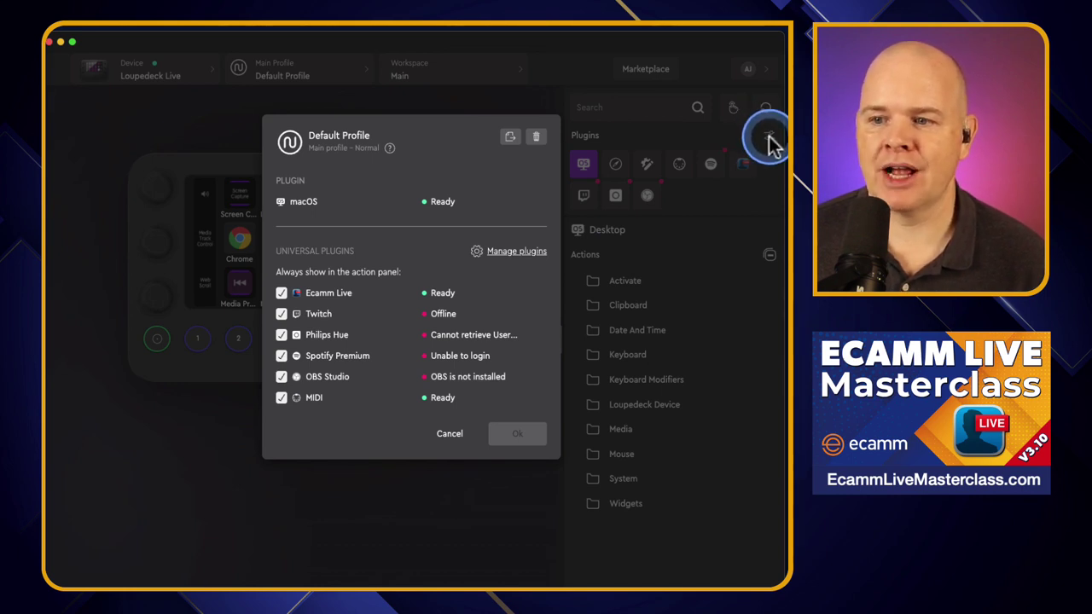
click(282, 292)
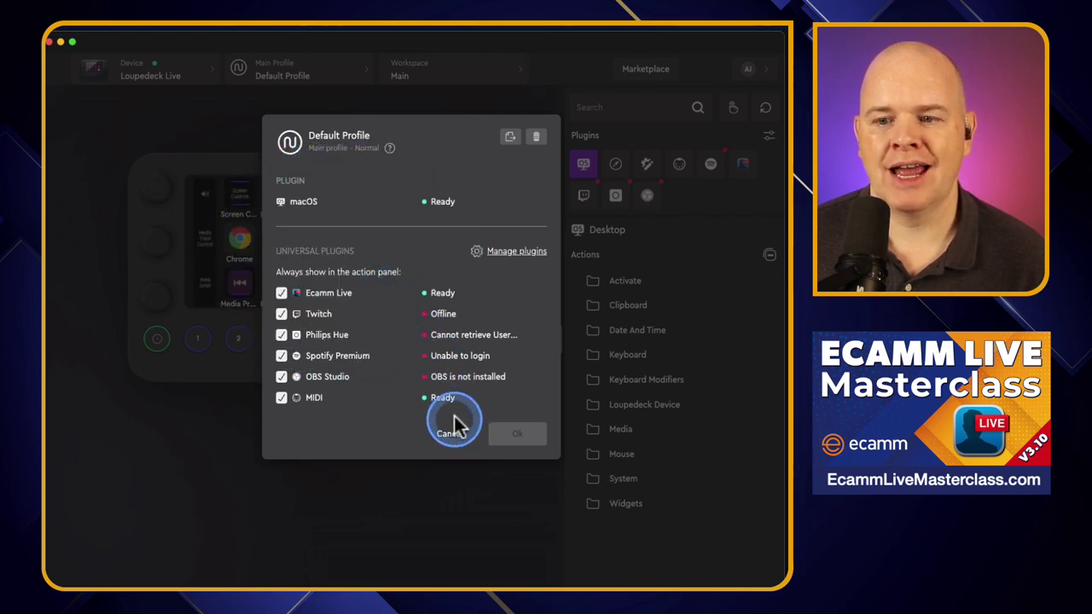
Go to plugin management from the profile settings, inspect the Photoshop plugin's details, and close the manager and the profile settings.
click(509, 254)
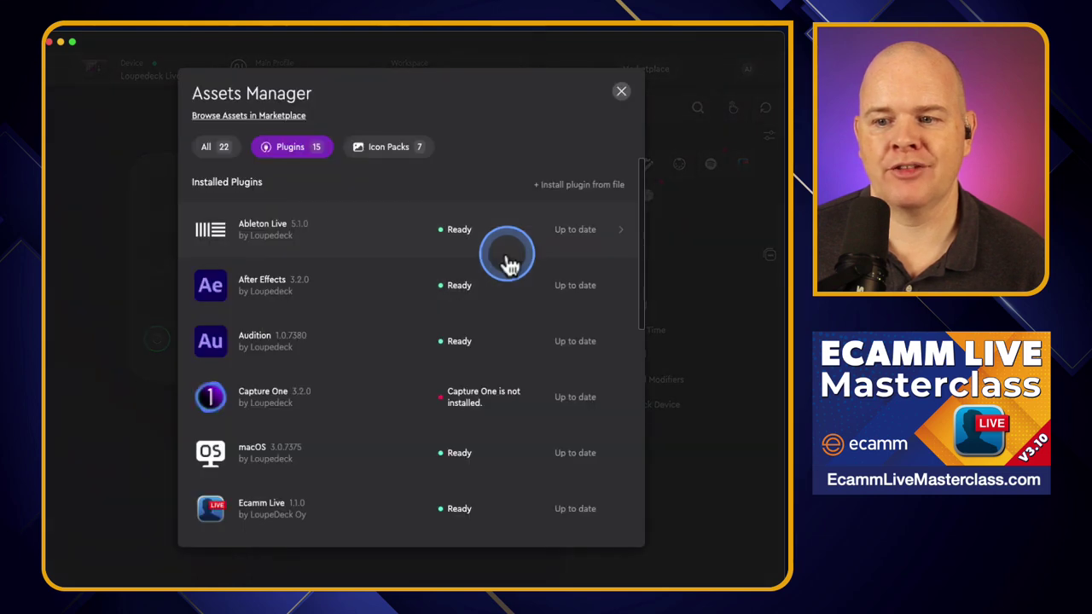
scroll(401, 372, down, 5)
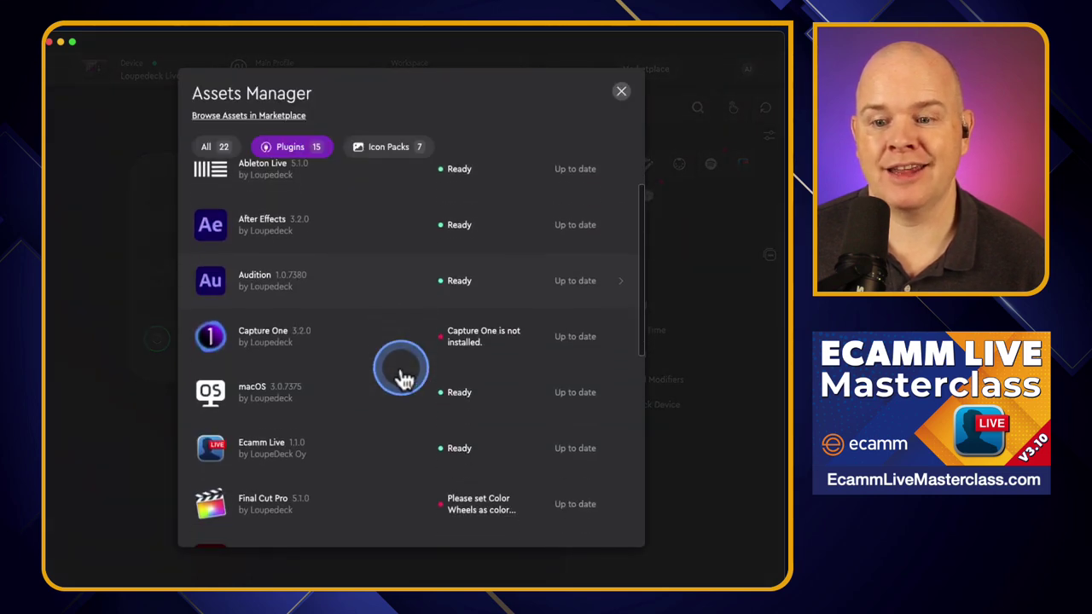
scroll(400, 375, down, 5)
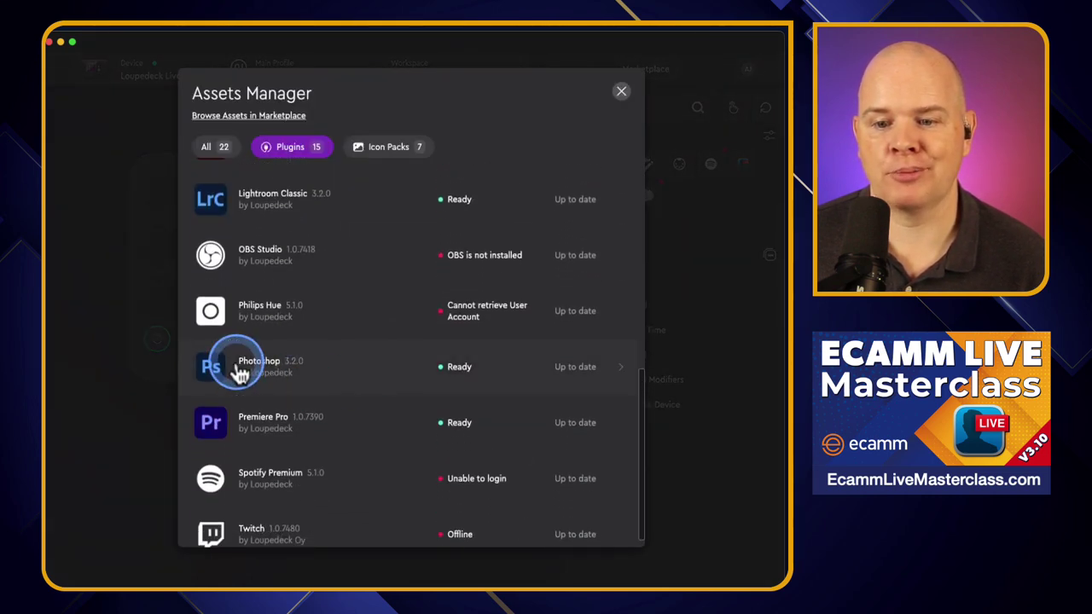
click(220, 385)
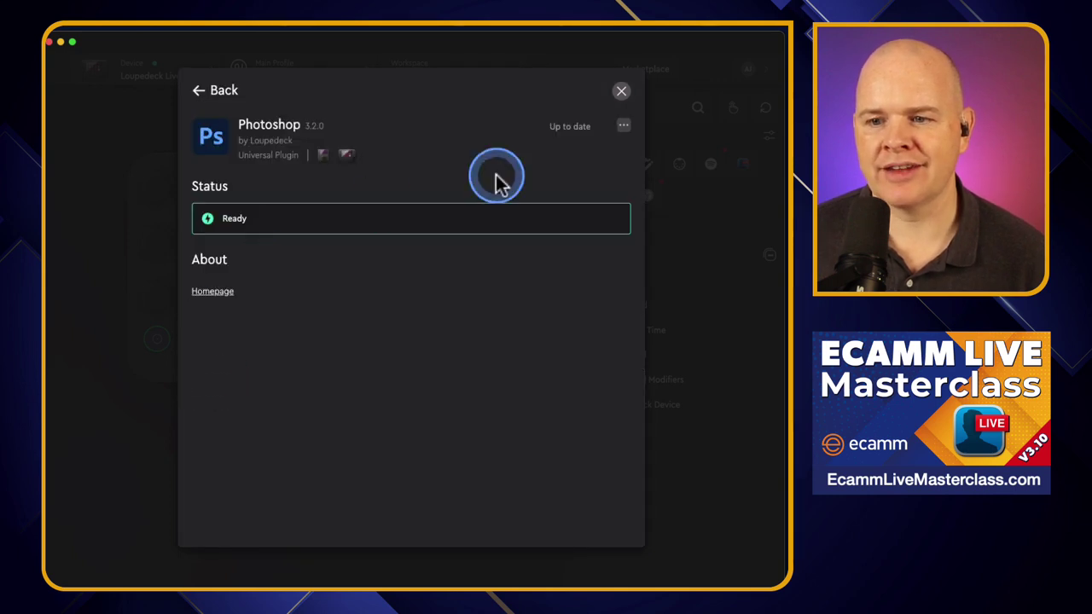
click(622, 93)
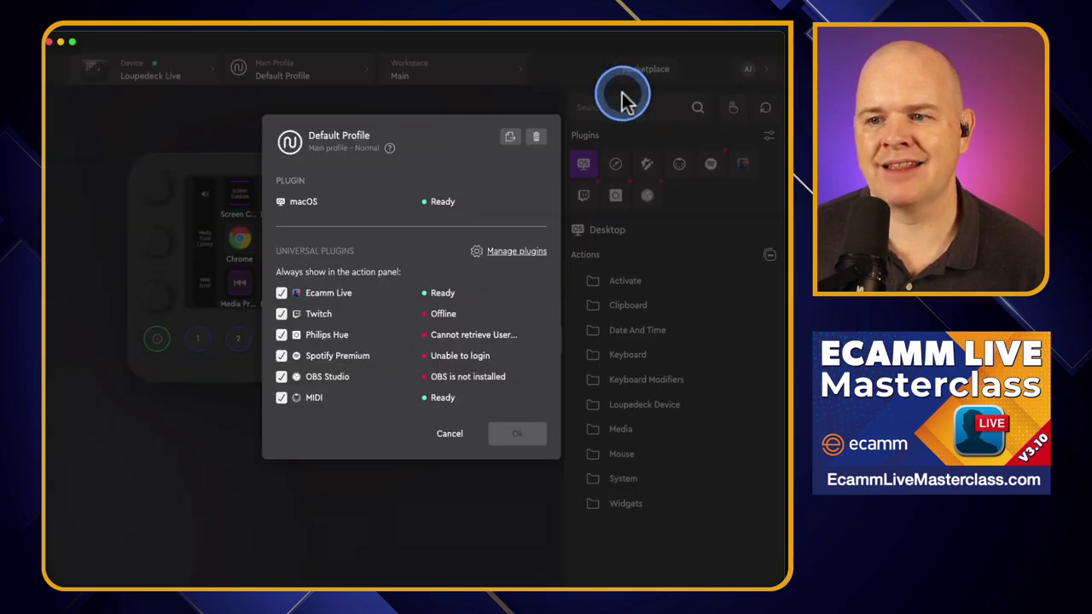
click(450, 435)
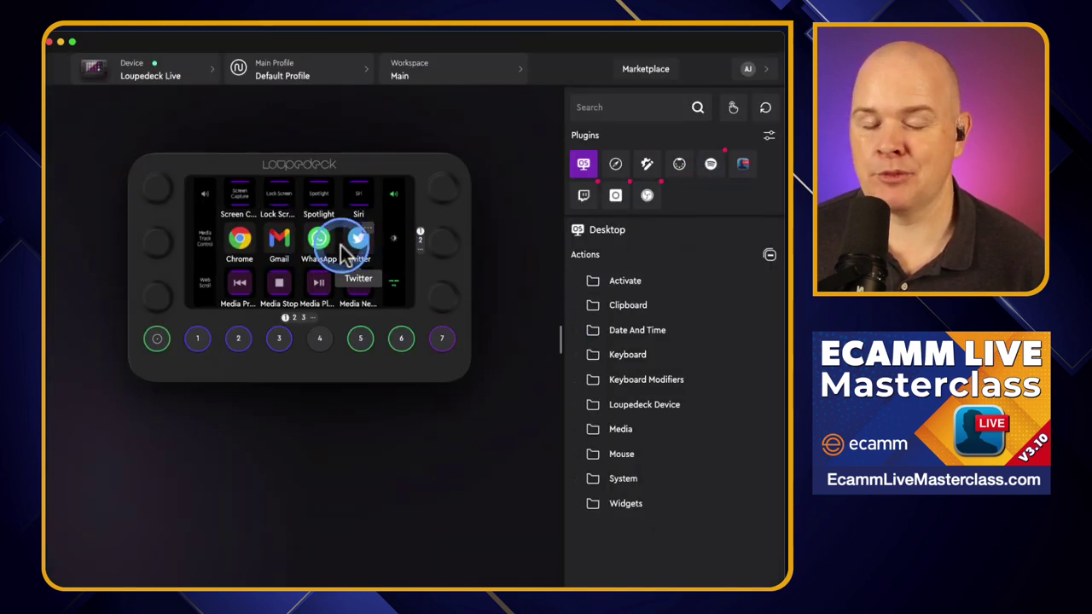
Look at the dynamic mode switch for application profiles in the profile list, and close the list.
click(293, 60)
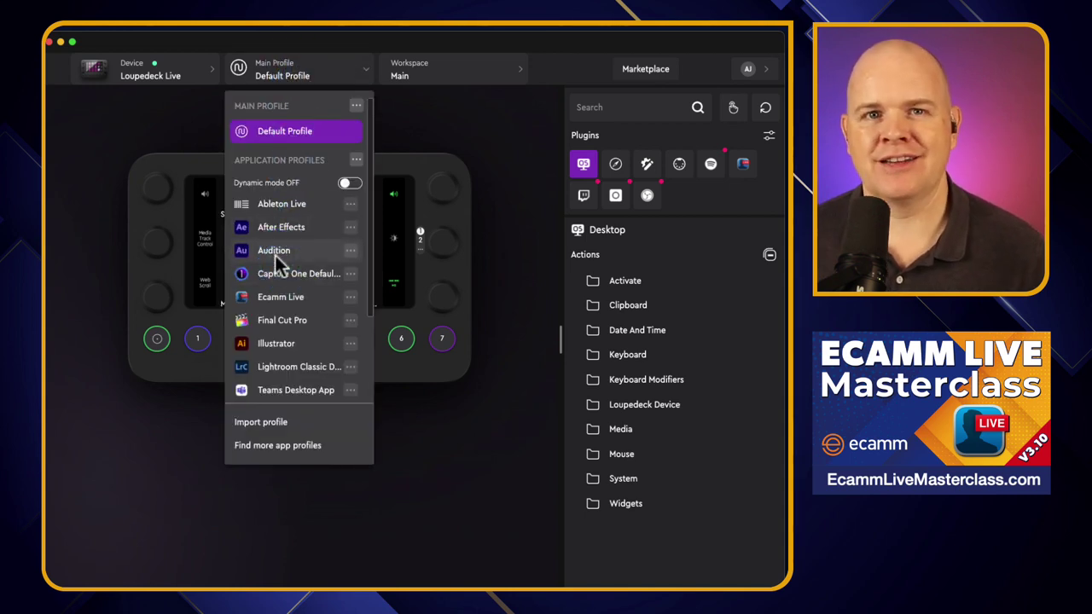
click(348, 187)
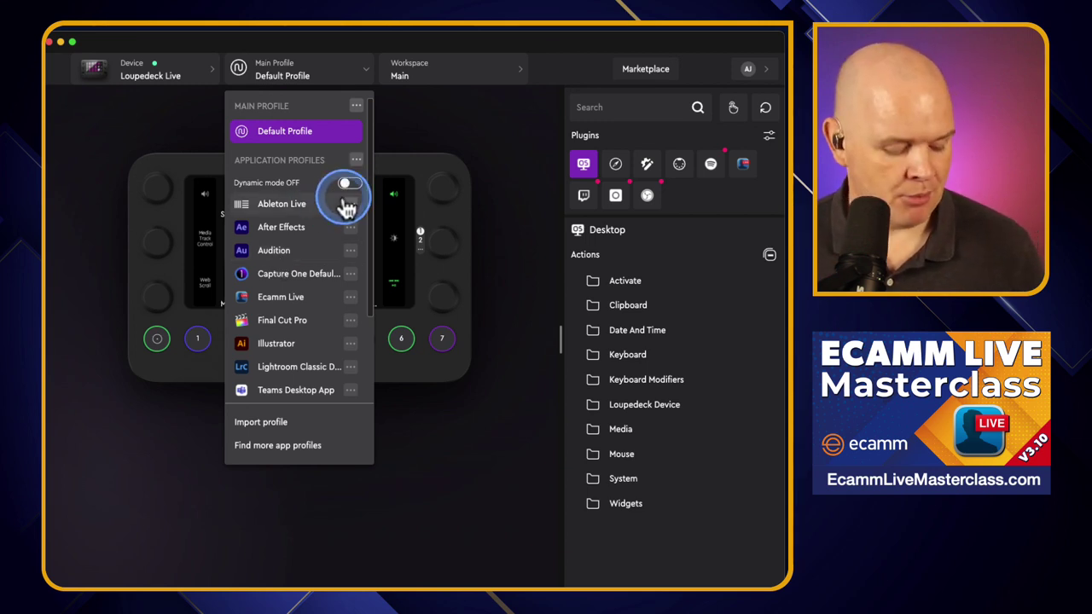
click(401, 124)
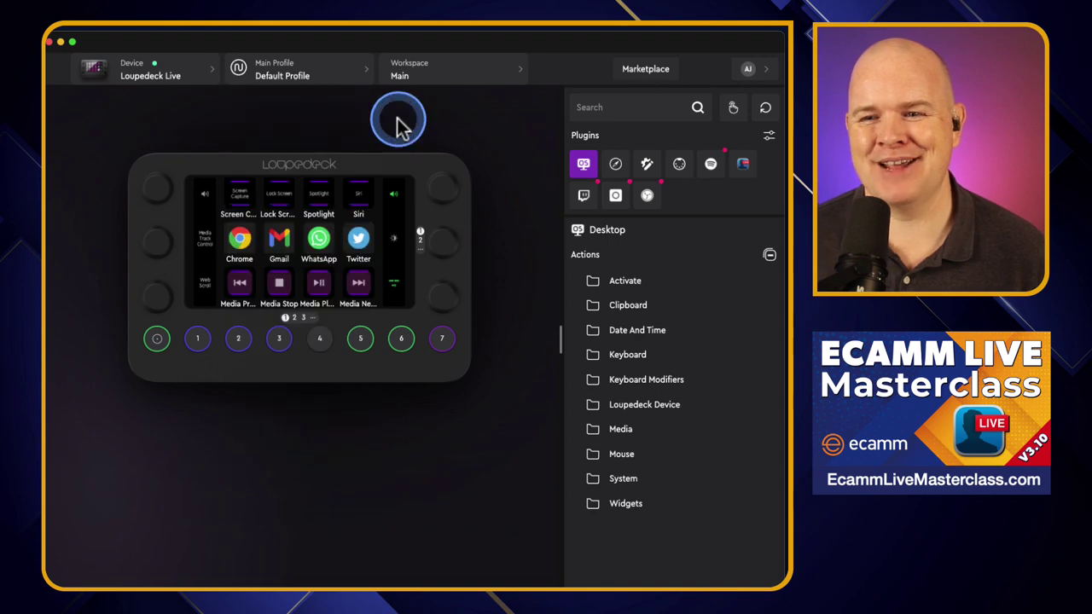